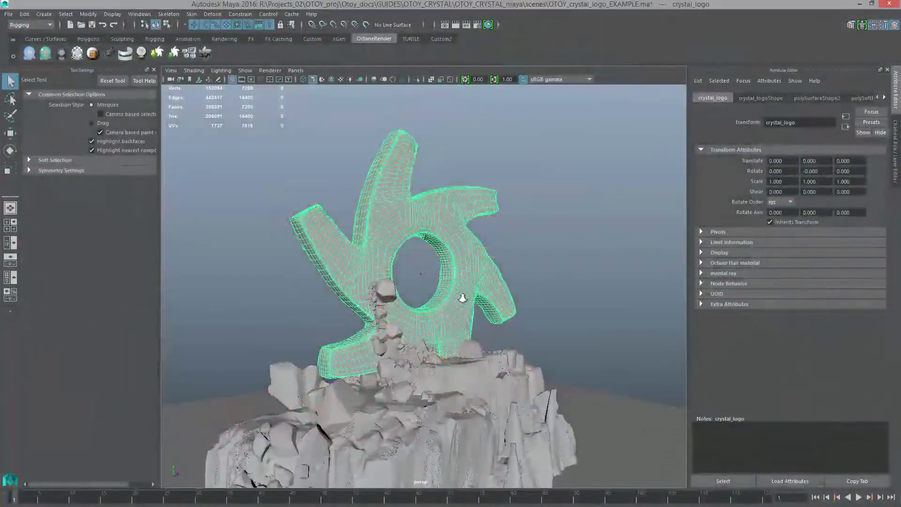
Examine the scene's ground plane, rock base, smallCrystals and crystal_logo meshes from several angles.
middle_click_drag(412, 359, 407, 313, "alt")
right_click_drag(407, 313, 529, 352, "alt")
left_click(492, 369)
left_click_drag(492, 369, 479, 357, "alt")
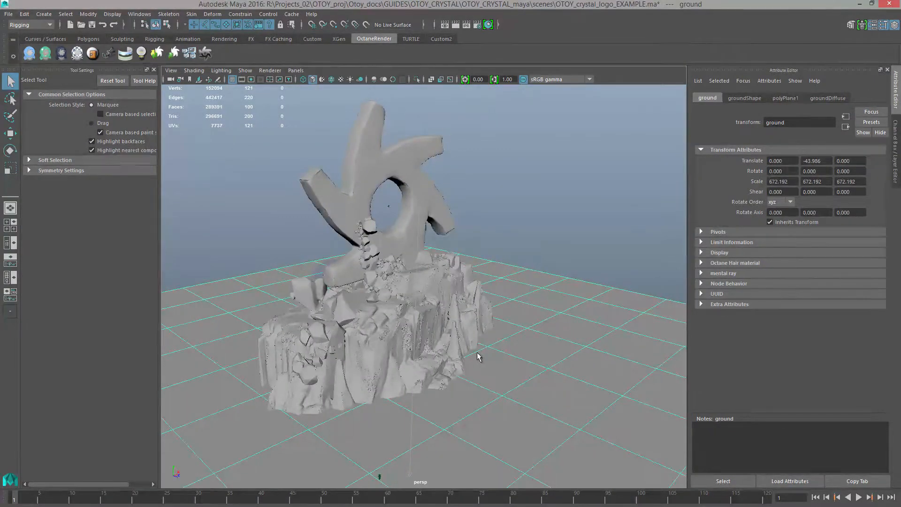
left_click(432, 346)
left_click_drag(413, 348, 463, 347, "alt")
right_click_drag(396, 342, 485, 358, "alt")
left_click_drag(464, 357, 421, 333, "alt")
left_click(346, 337)
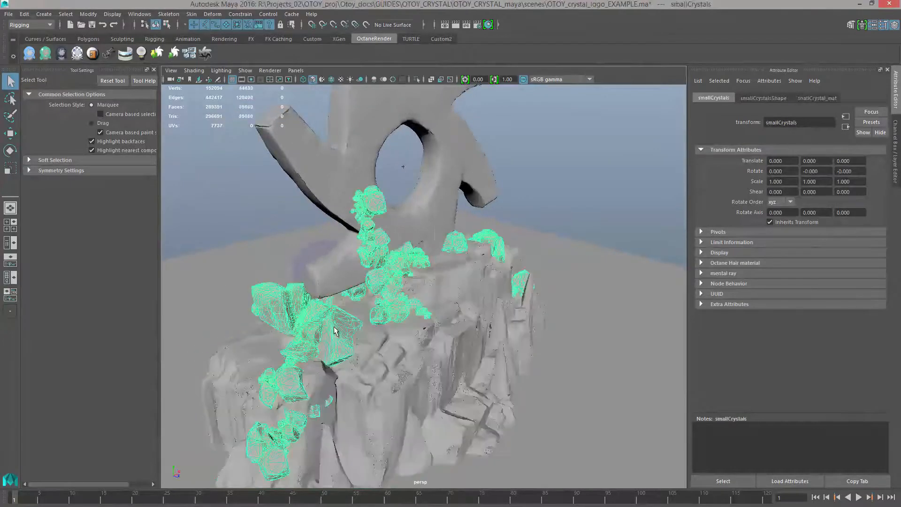
left_click_drag(337, 332, 353, 360, "alt")
left_click(343, 246)
left_click_drag(419, 362, 395, 281, "alt")
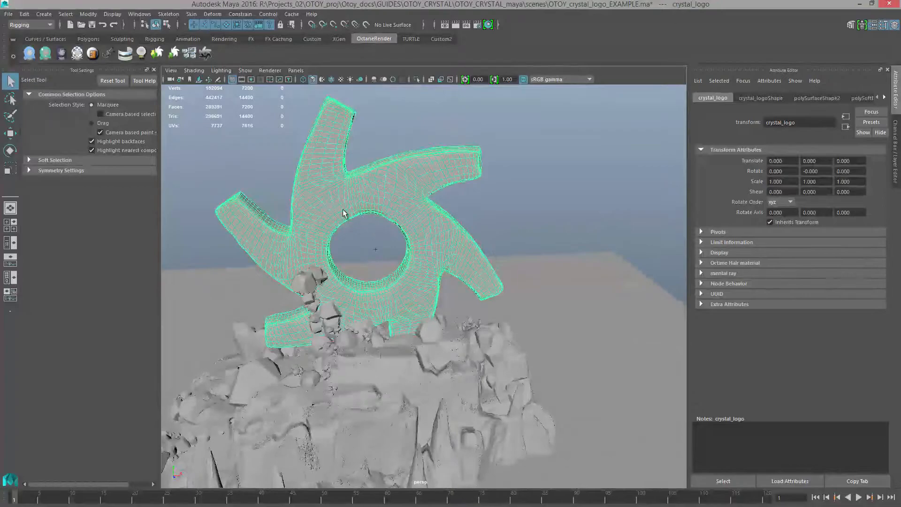
left_click_drag(353, 323, 387, 282, "alt")
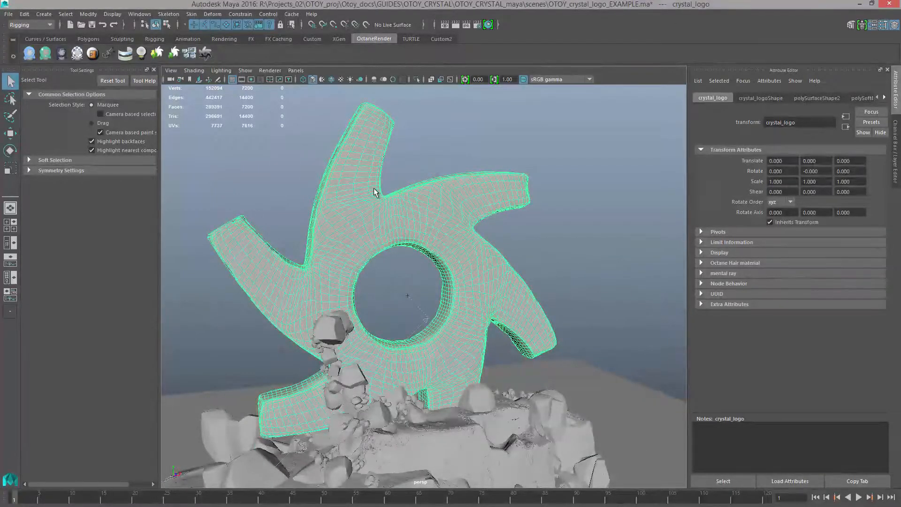
Switch to the Modeling menu set and inspect the crystal_logo's UV layout in the UV Editor, closing it when done.
left_click(48, 25)
left_click(35, 34)
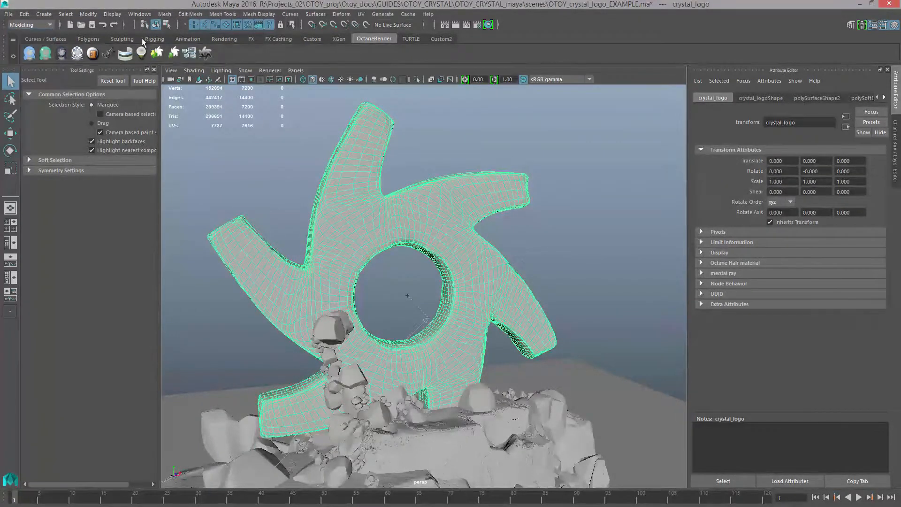
left_click(362, 14)
left_click(373, 39)
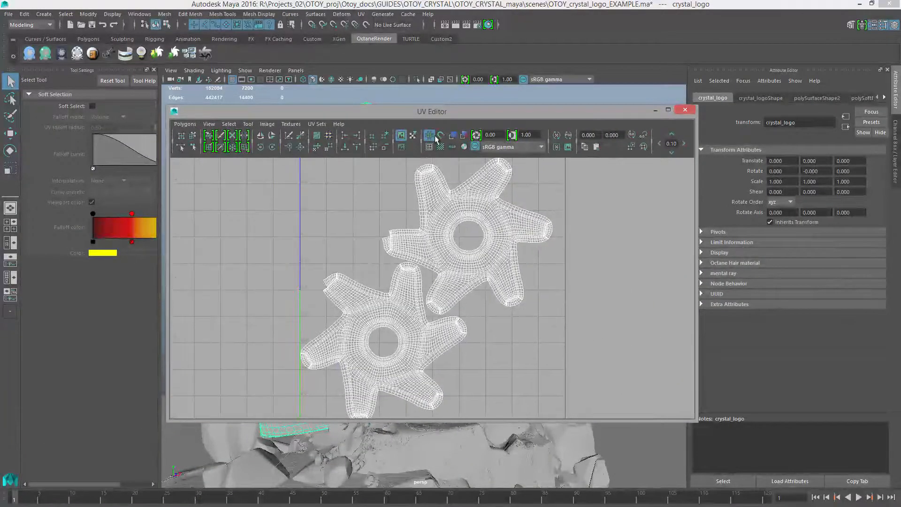
left_click(684, 111)
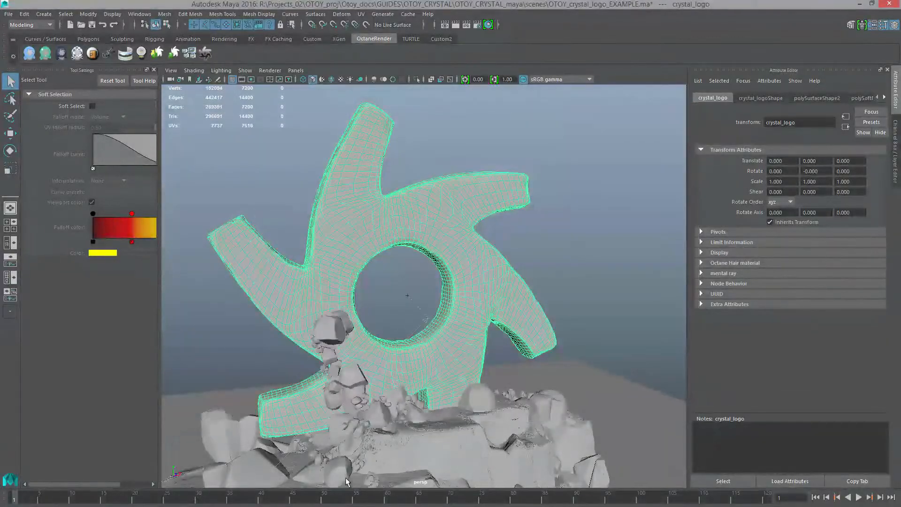
Switch to ZBrush, select the octane_logo subtool, and isolate it with Solo, framed facing the view.
mouse_move(145, 506)
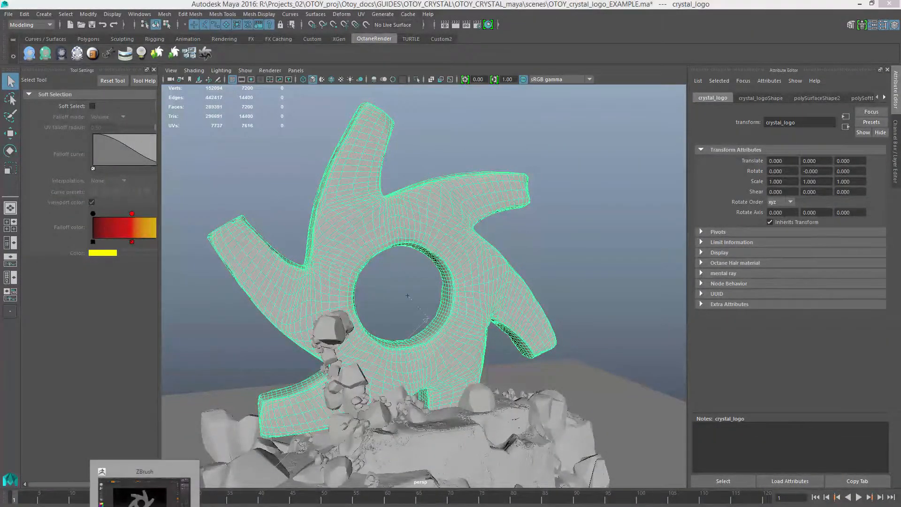
left_click(145, 489)
left_click(839, 112)
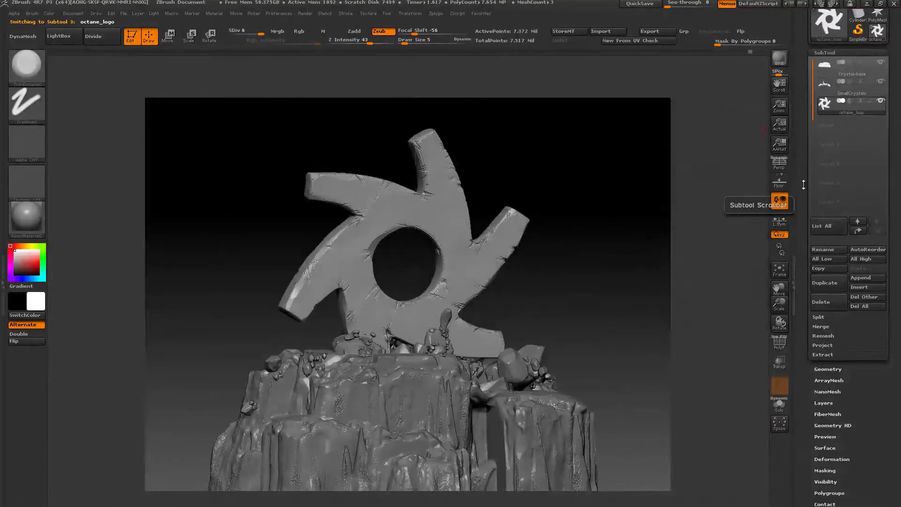
left_click(780, 405)
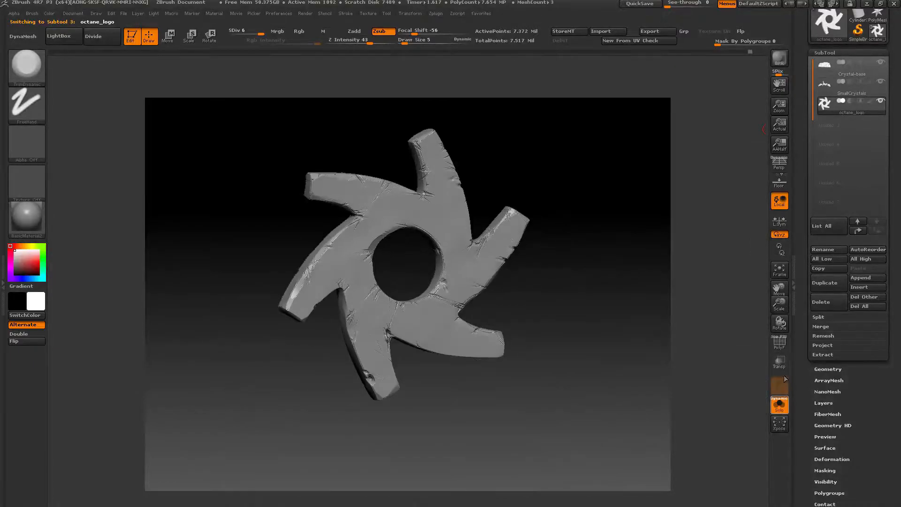
left_click(779, 270)
left_click_drag(742, 296, 611, 342)
left_click_drag(399, 296, 423, 310)
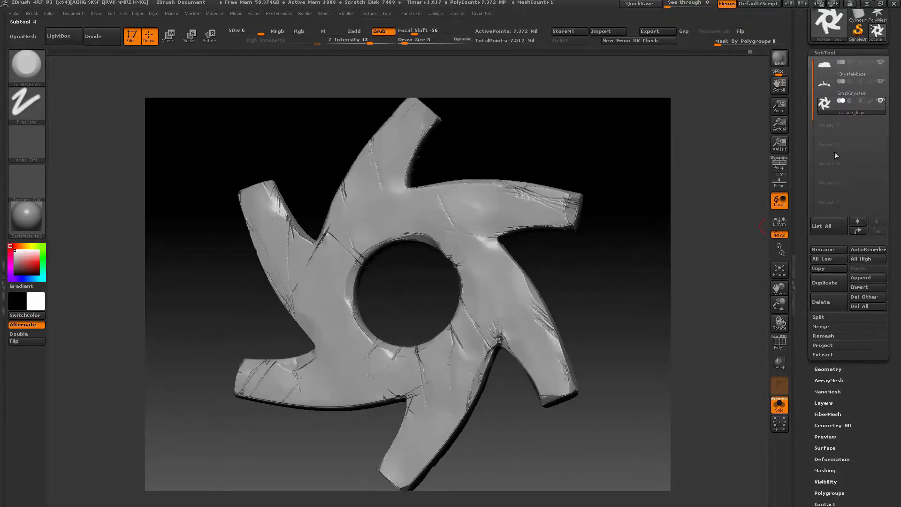
Compare the logo's sculpted detail at subdivision levels 1 and 6, leaving it at level 6.
left_click(838, 369)
left_click_drag(844, 85, 774, 160)
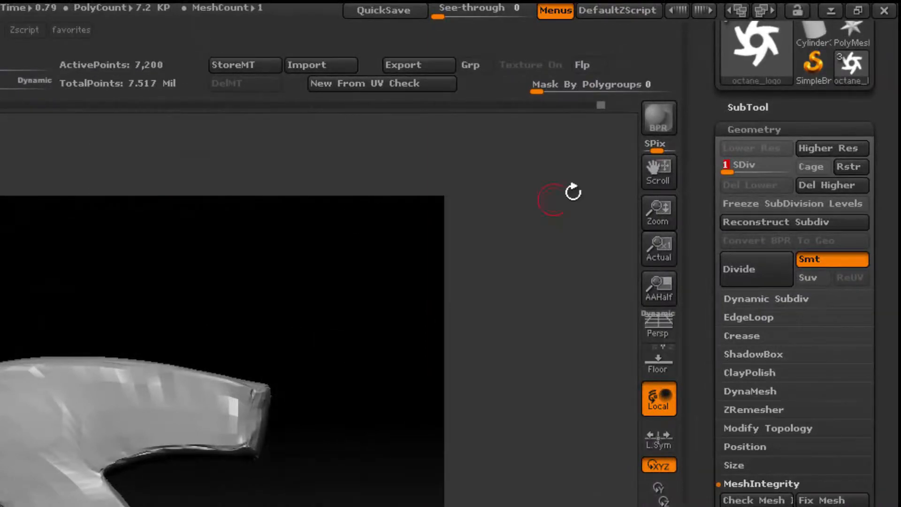
left_click_drag(732, 168, 793, 173)
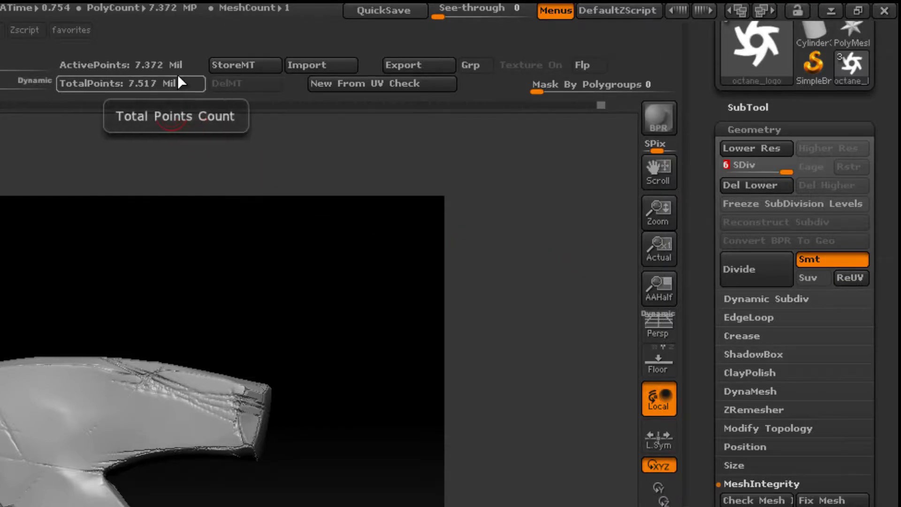
mouse_move(249, 238)
left_mouse_down()
mouse_move(271, 245)
mouse_move(262, 247)
left_mouse_up()
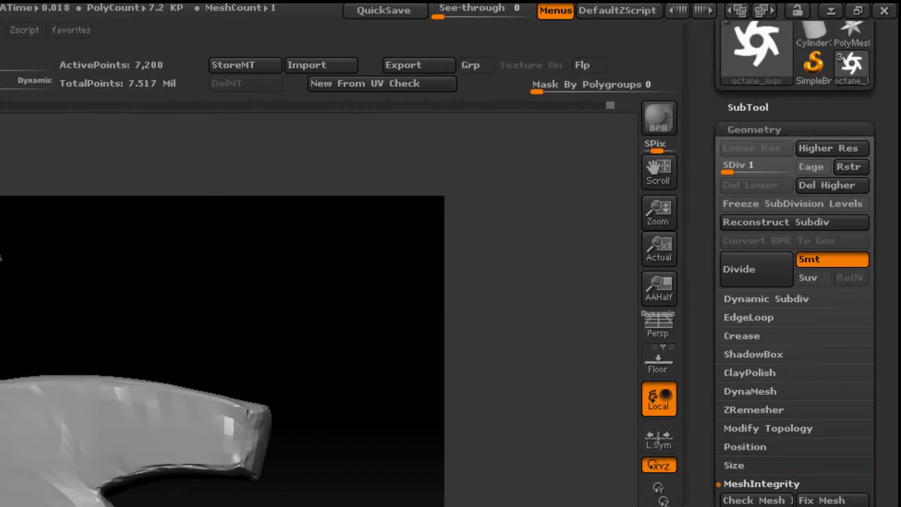
mouse_move(300, 360)
left_mouse_down()
mouse_move(288, 354)
mouse_move(279, 321)
left_mouse_up()
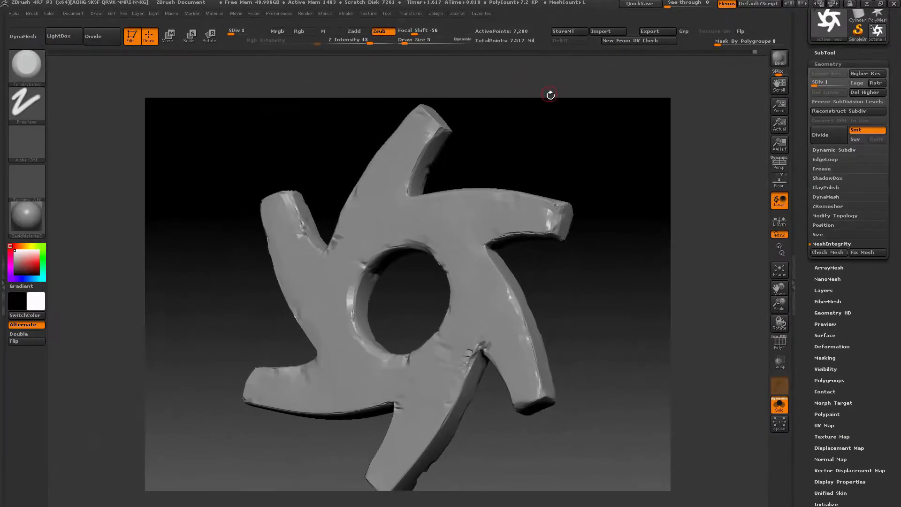
left_click_drag(550, 94, 469, 139)
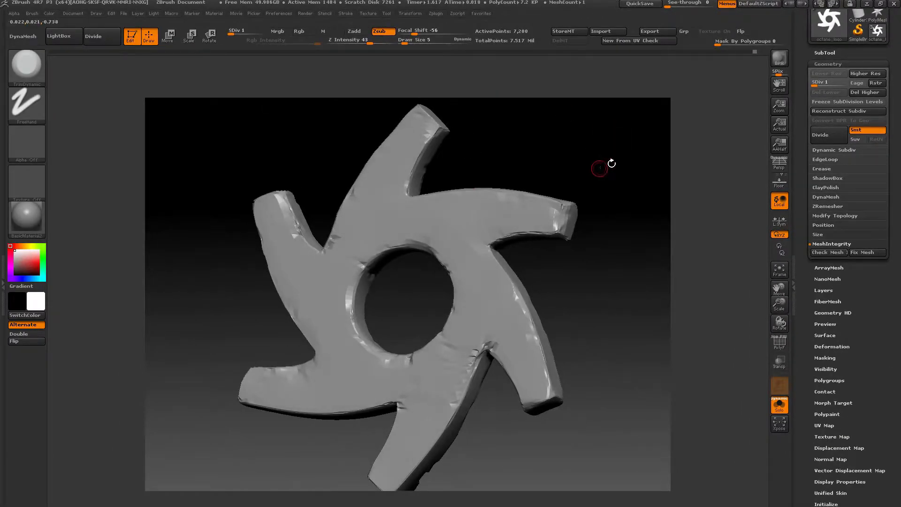
left_click_drag(842, 85, 850, 86)
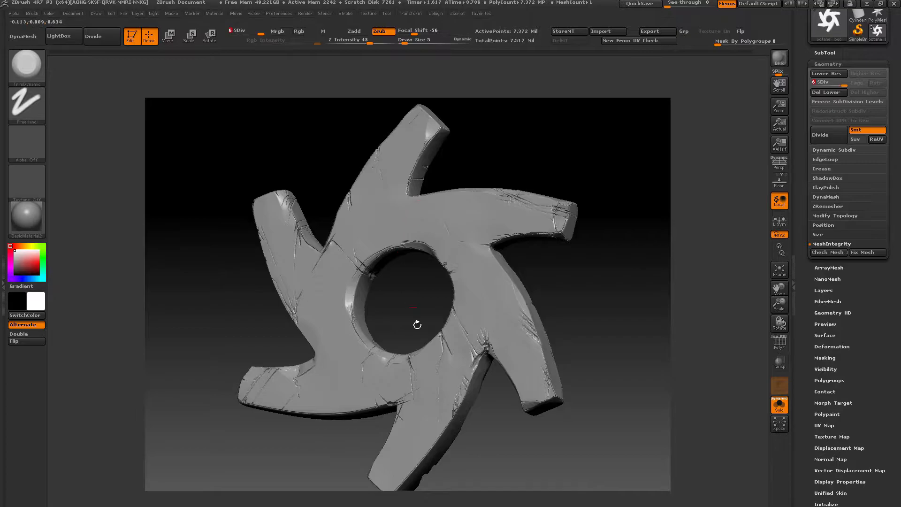
left_click_drag(627, 280, 629, 287)
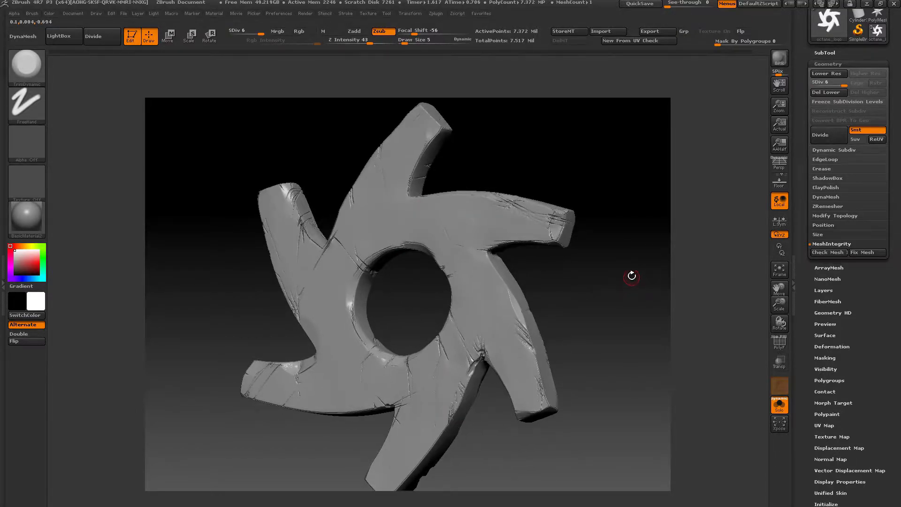
Dock the Zplugin palette and expand the Multi Map Exporter settings.
left_click(437, 13)
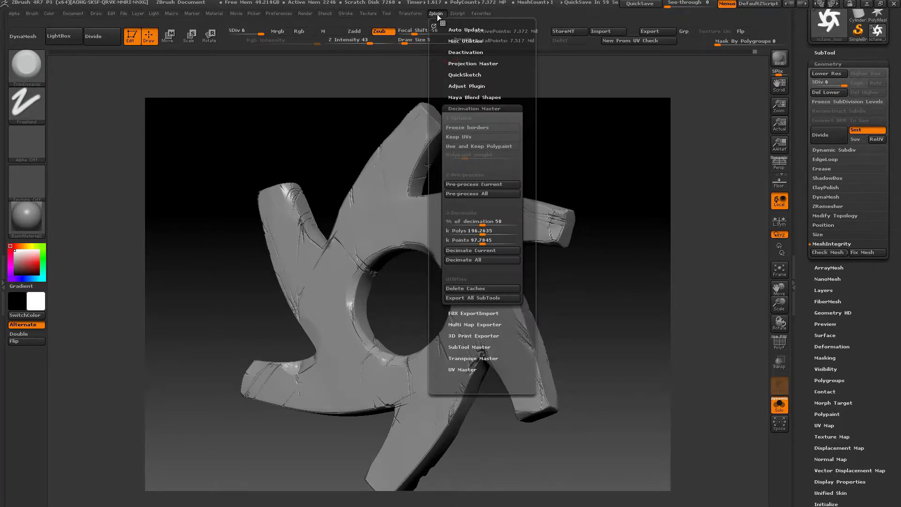
left_click(434, 26)
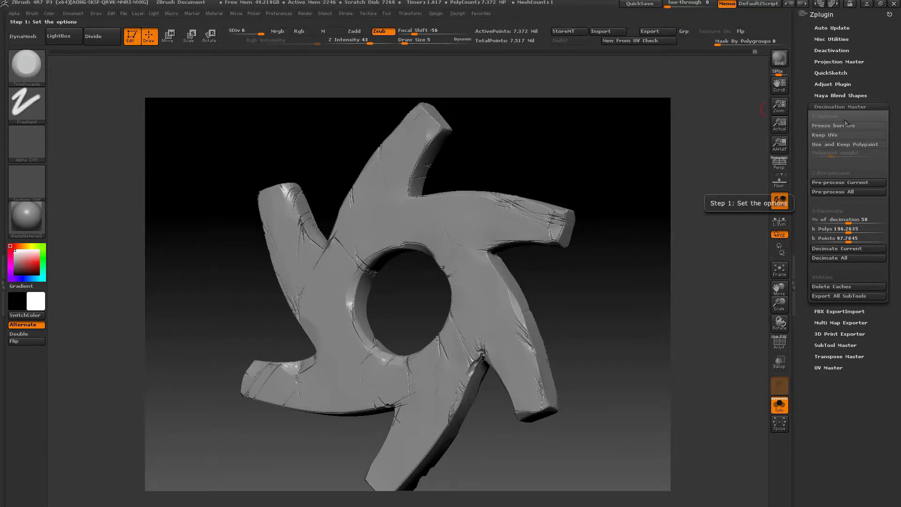
left_click(840, 96)
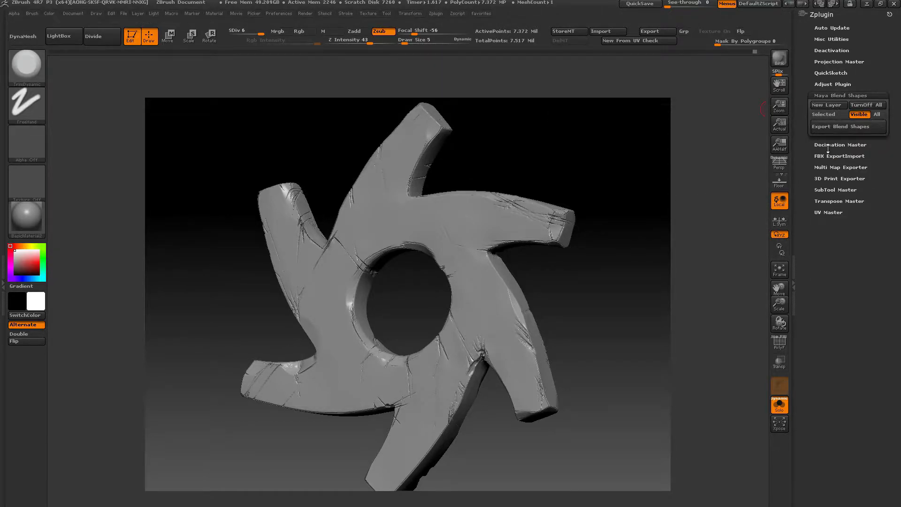
left_click(834, 167)
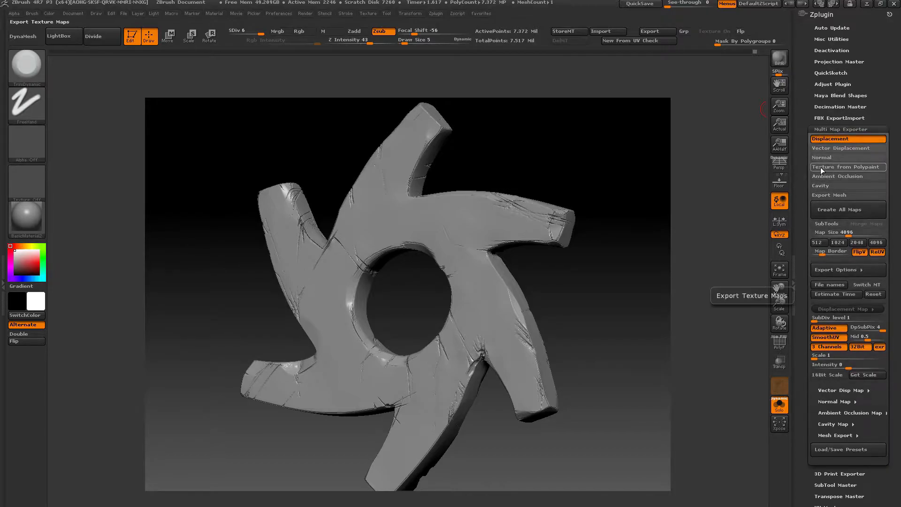
Review the Multi Map Exporter's map size, UV and displacement settings, including its Export Options.
left_click_drag(804, 147, 805, 116)
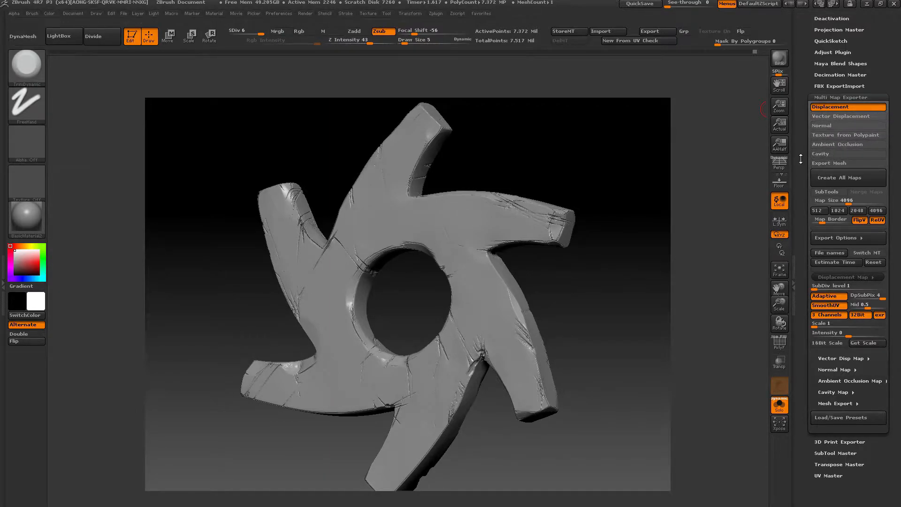
left_click_drag(803, 157, 803, 147)
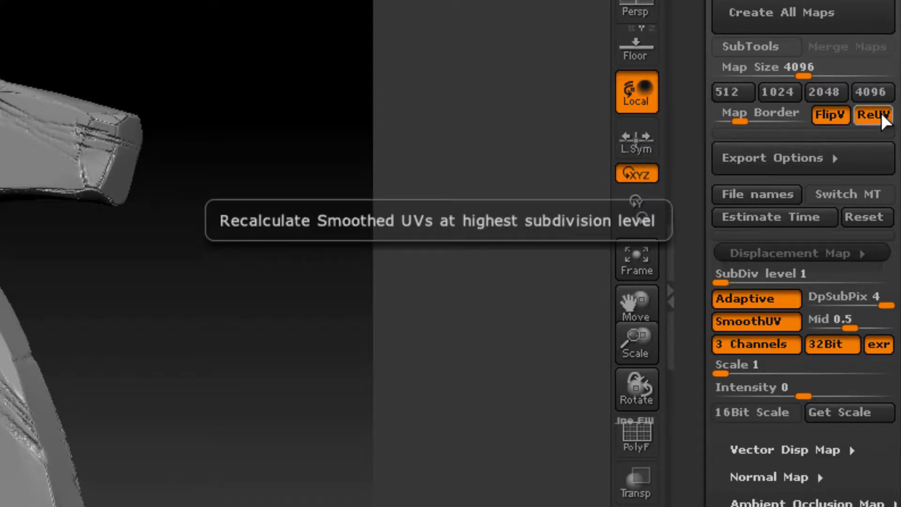
left_click_drag(690, 226, 693, 133)
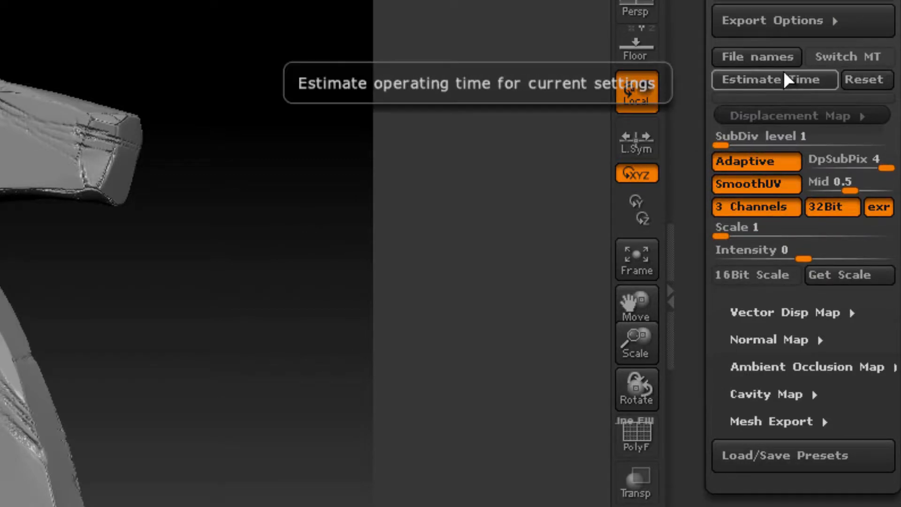
left_click(796, 30)
left_click(794, 20)
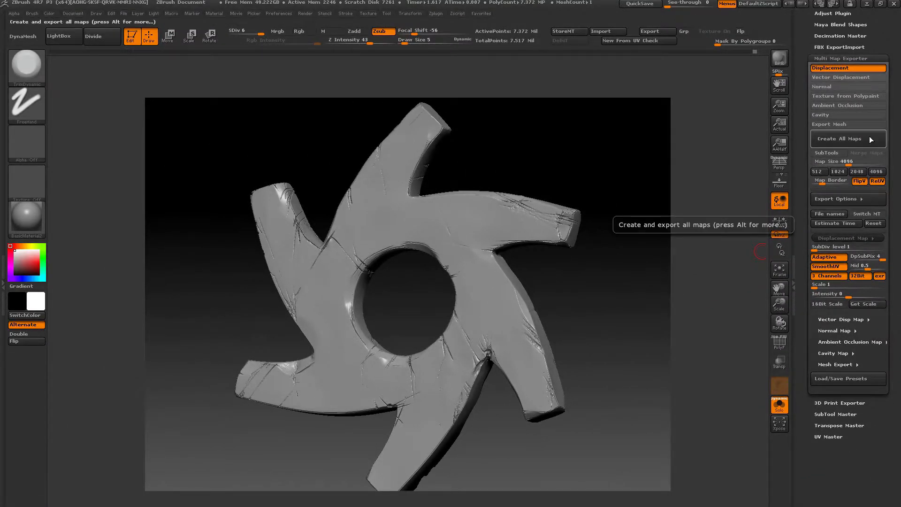
Start Create All Maps to bring up the save dialog for octane_logo.exr, and cancel the export.
left_click(866, 136)
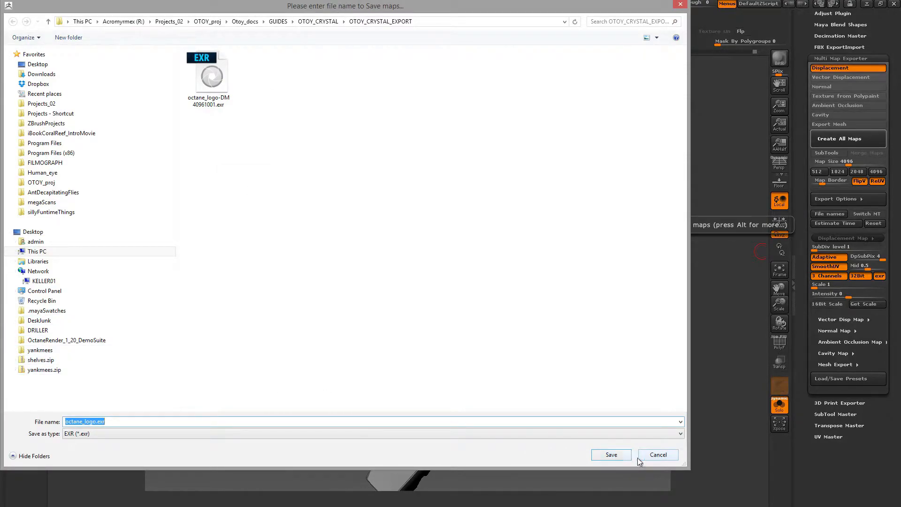
left_click(667, 457)
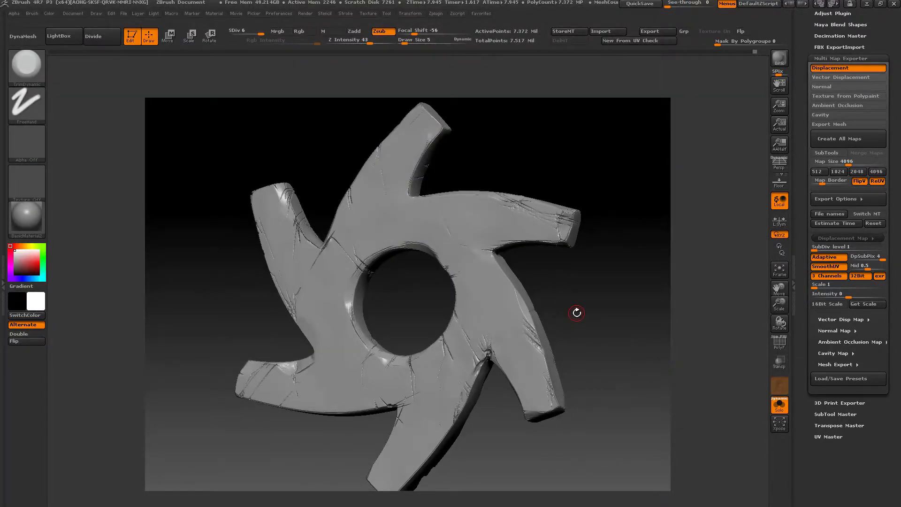
left_click_drag(597, 307, 616, 312)
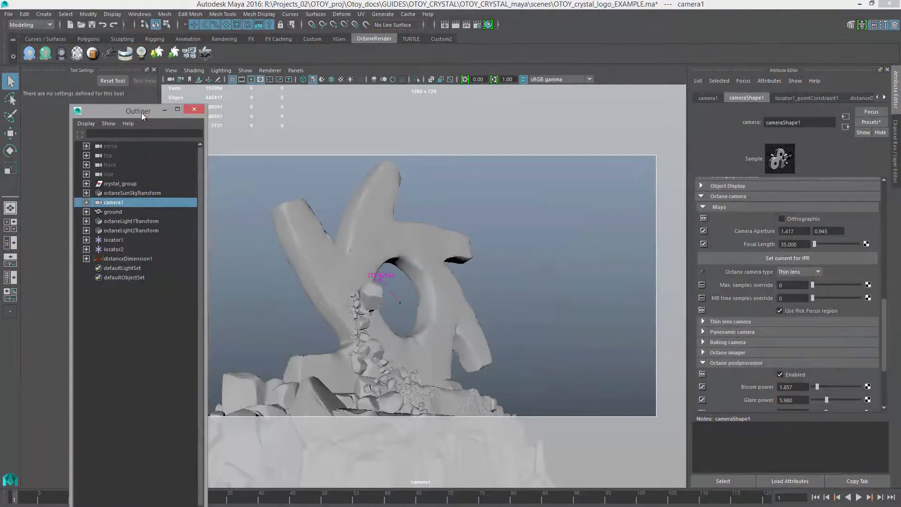
Select octaneSunSkyTransform in the Outliner and change from the camera1 view to the perspective view.
left_click_drag(142, 113, 89, 94)
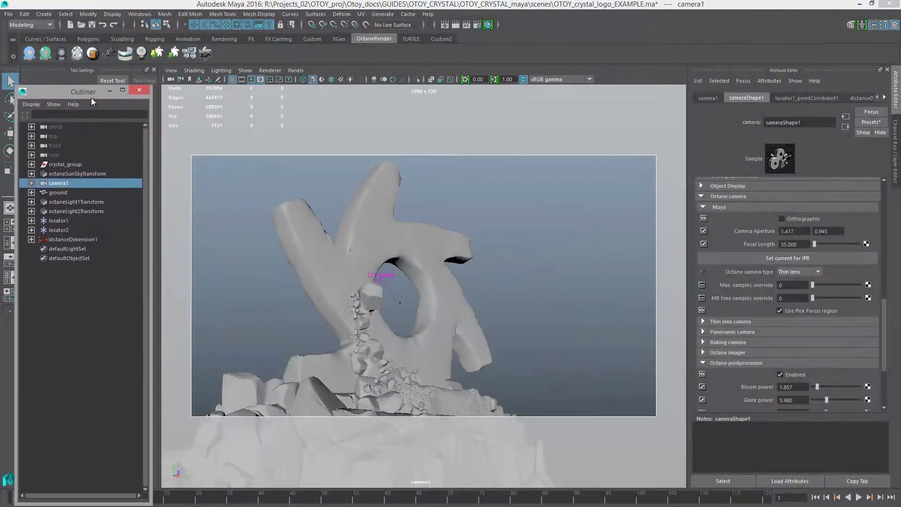
left_click(93, 174)
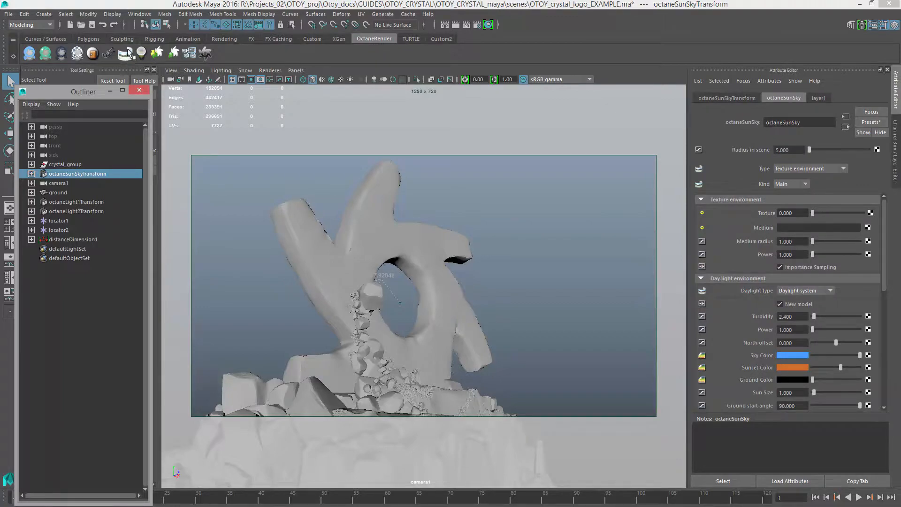
key("space")
left_click_drag(534, 236, 536, 213)
scroll(500, 291, "down", 2)
left_click_drag(499, 291, 470, 291, "alt")
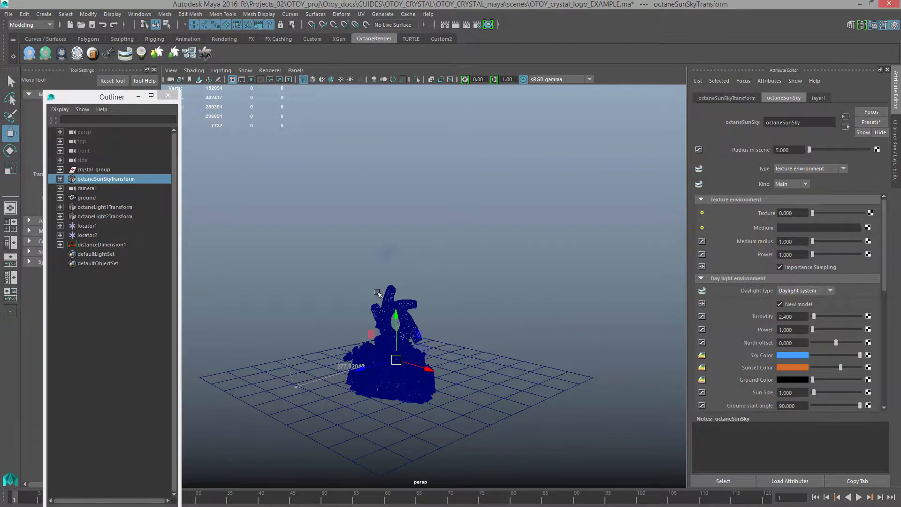
Frame the selected octaneSunSky object and examine where it sits among the rock base and logo.
left_click_drag(453, 326, 422, 307, "alt")
right_click_drag(423, 306, 312, 338, "alt")
key("f")
left_click_drag(433, 354, 472, 363, "alt")
right_click_drag(471, 362, 448, 283, "alt")
left_click_drag(448, 283, 462, 296, "alt")
right_click_drag(462, 296, 446, 300, "alt")
left_click_drag(446, 300, 466, 312, "alt")
right_click_drag(466, 312, 353, 324, "alt")
left_click_drag(488, 329, 547, 347, "alt")
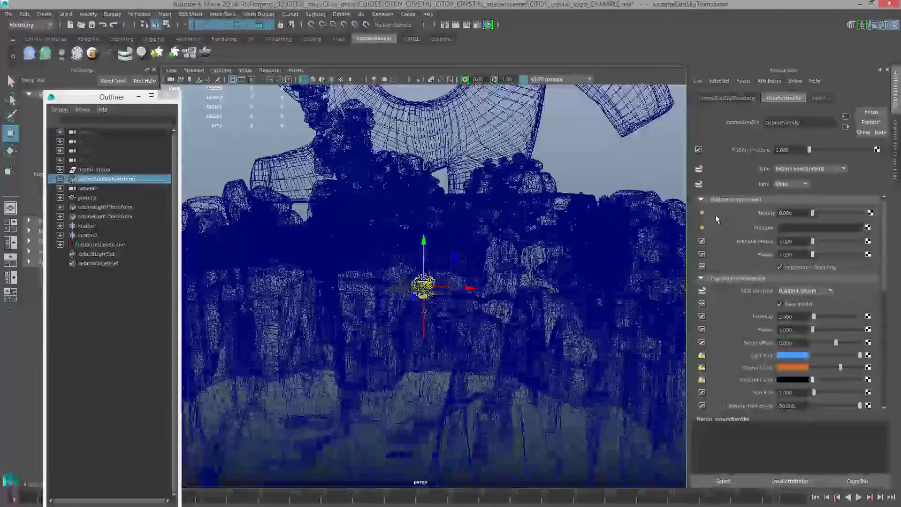
right_click_drag(503, 260, 439, 386, "alt")
left_click_drag(438, 386, 404, 388, "alt")
right_click_drag(405, 388, 436, 391, "alt")
left_click_drag(436, 391, 435, 387, "alt")
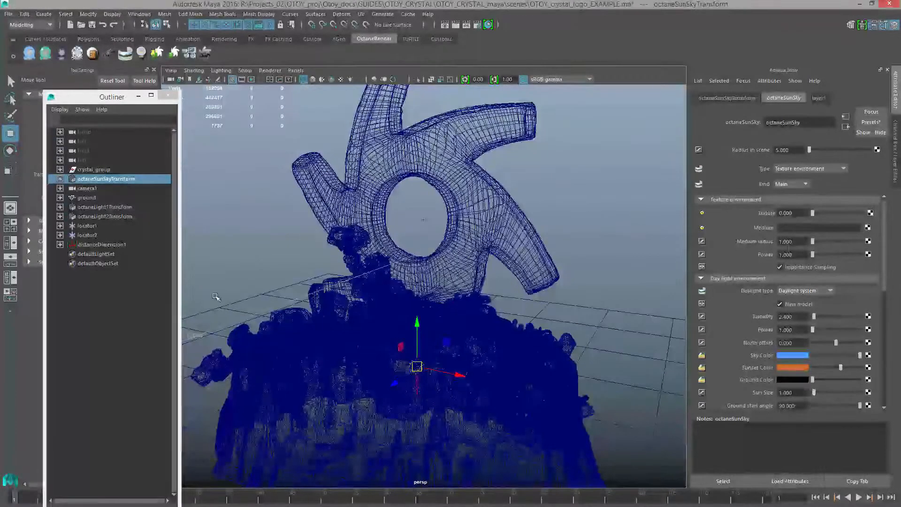
Select octaneLight1Transform and inspect the plane light's position above the logo.
left_click(122, 209)
right_click_drag(462, 280, 319, 263, "alt")
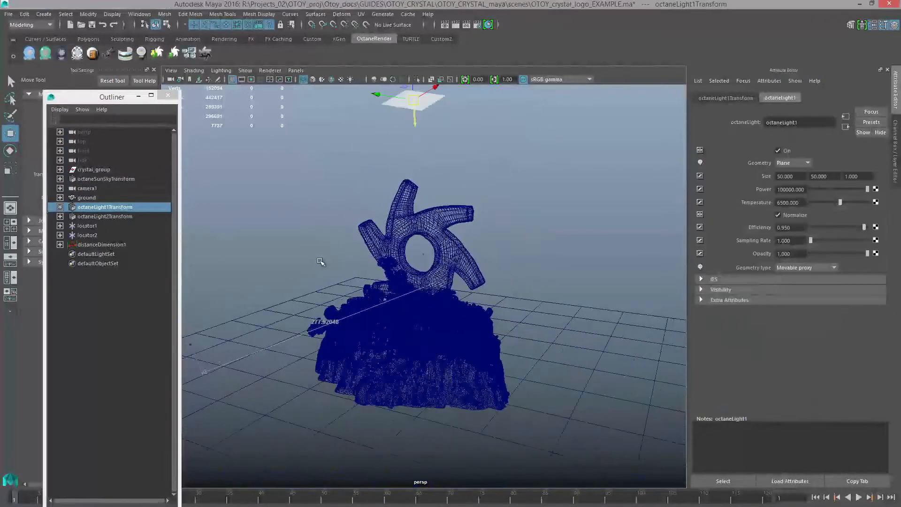
Examine the octaneLight1 plane light's placement and direction above the logo from a closer angle.
middle_click_drag(369, 272, 361, 375, "alt")
left_click_drag(362, 375, 376, 376, "alt")
right_click_drag(376, 376, 458, 372, "alt")
left_click_drag(458, 372, 412, 280, "alt")
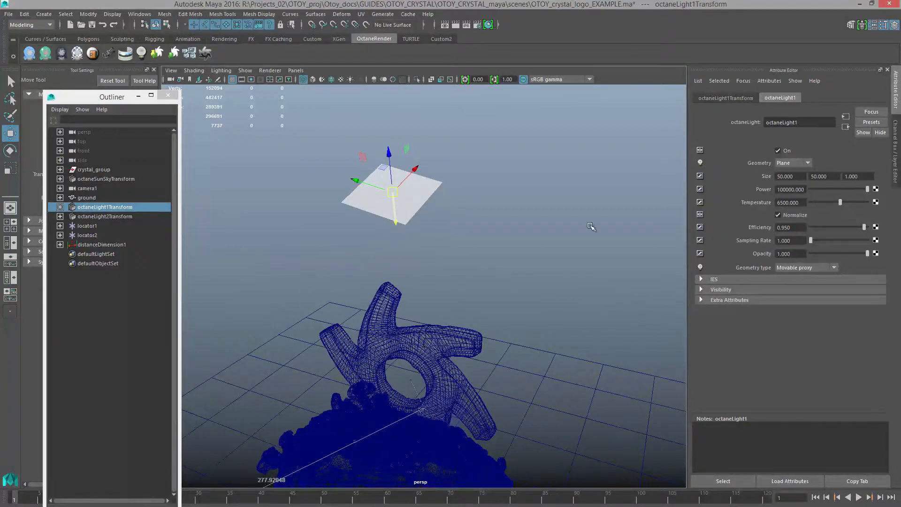
Select octaneLight2Transform and inspect where the sphere light sits behind the logo and rock base.
left_click(98, 215)
left_click_drag(357, 319, 557, 356, "alt")
left_click_drag(451, 345, 540, 355, "alt")
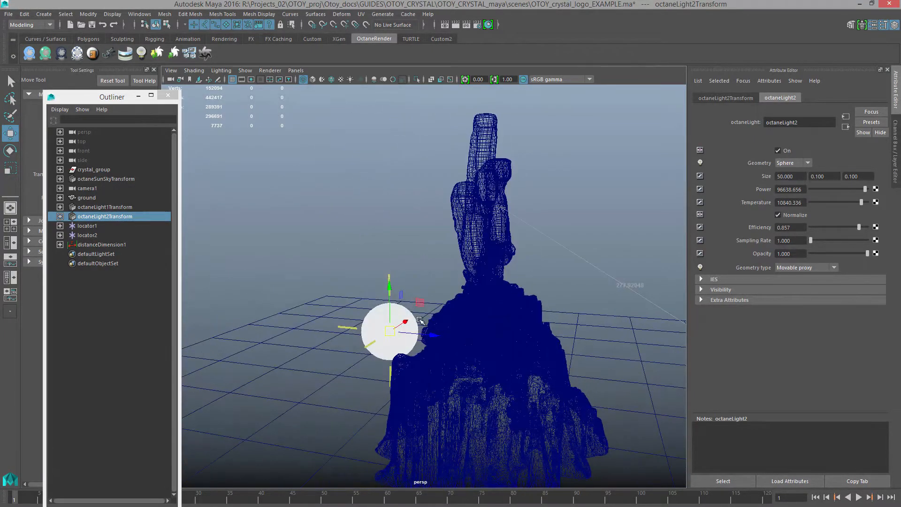
mouse_move(409, 324)
left_mouse_down("alt")
mouse_move(419, 327)
mouse_move(394, 329)
left_mouse_up("alt")
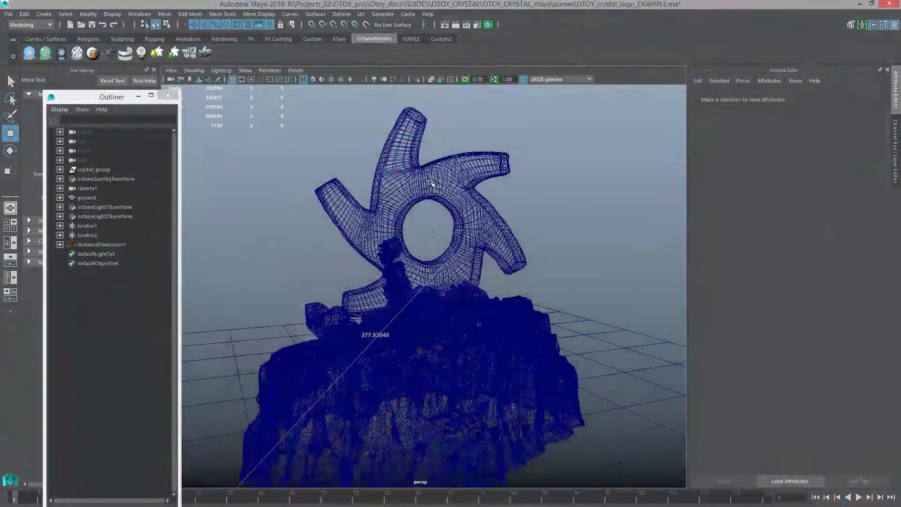
Select the crystal logo mesh and examine its logoSpecular_mat node network in Hypershade.
left_click(431, 183)
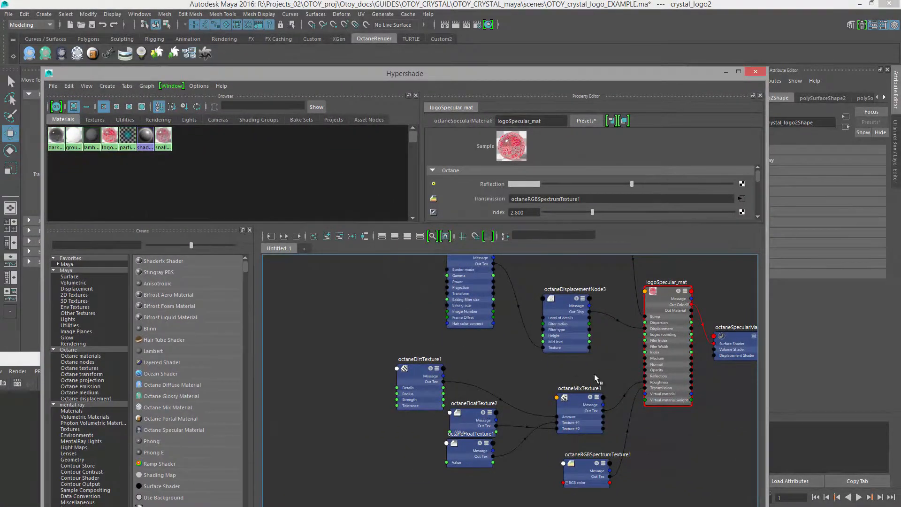
right_click_drag(597, 379, 511, 370, "alt")
middle_click_drag(511, 370, 427, 418, "alt")
right_click_drag(427, 418, 474, 410, "alt")
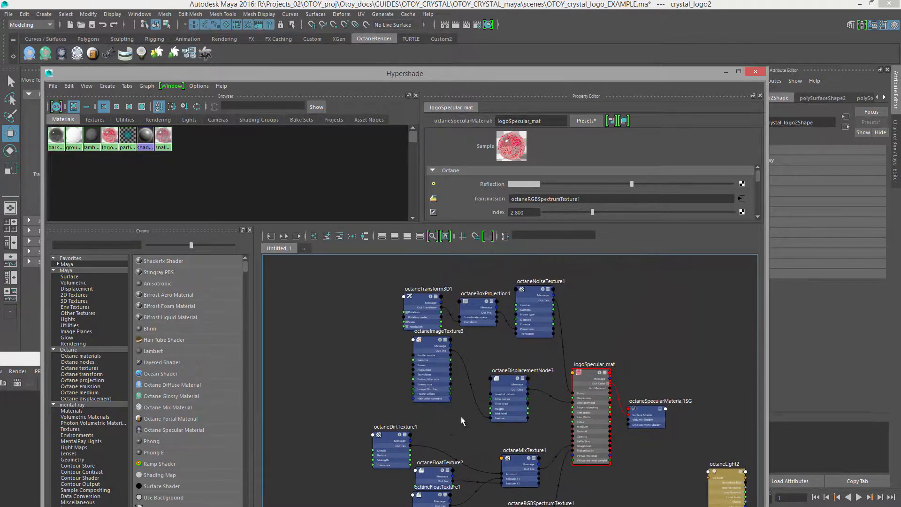
Spread out the dirt and float texture nodes in the logoSpecular_mat network and move the octaneLight2 node away from it.
left_click_drag(443, 472, 411, 496)
left_click_drag(386, 455, 367, 429)
middle_click_drag(398, 441, 366, 381, "alt")
left_click_drag(390, 436, 376, 426)
left_click_drag(383, 473, 370, 465)
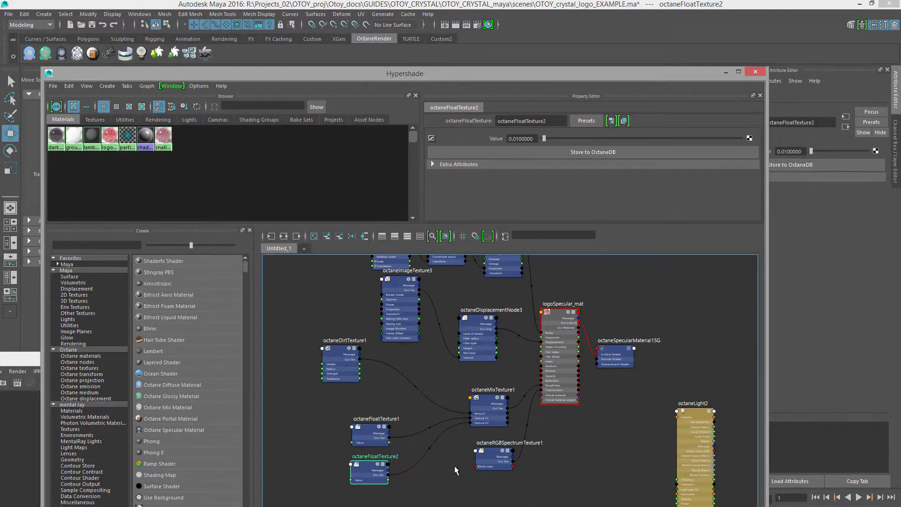
middle_click_drag(439, 469, 346, 475, "alt")
left_click_drag(599, 423, 484, 506)
middle_click_drag(573, 411, 440, 472, "alt")
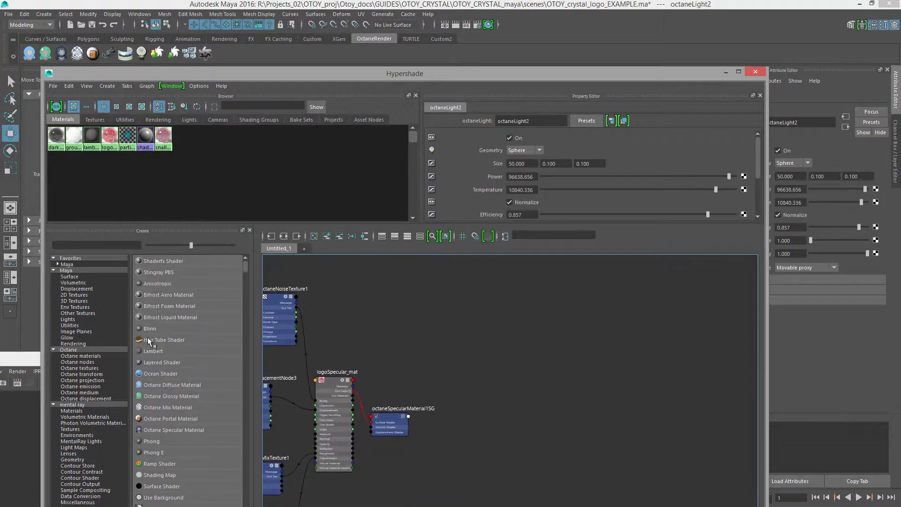
Create an Octane Glossy Material from the Octane materials category in Hypershade.
left_click(69, 350)
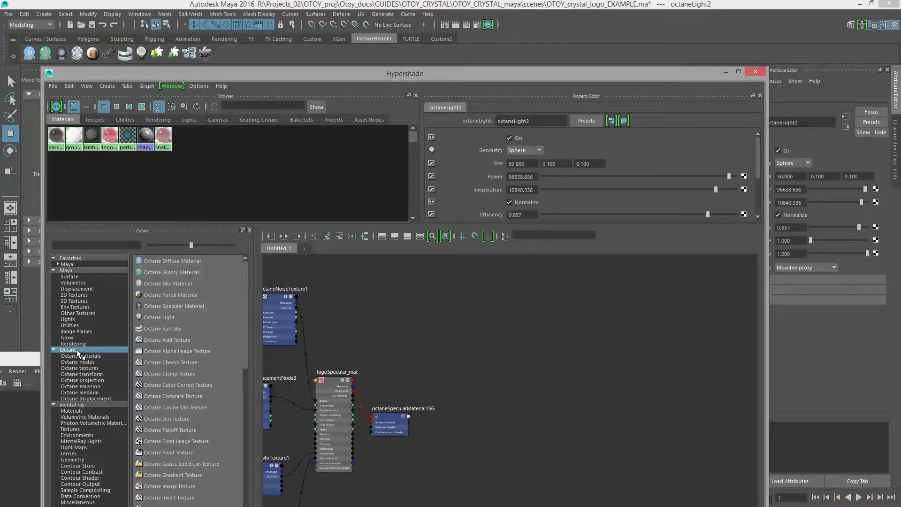
left_click(81, 357)
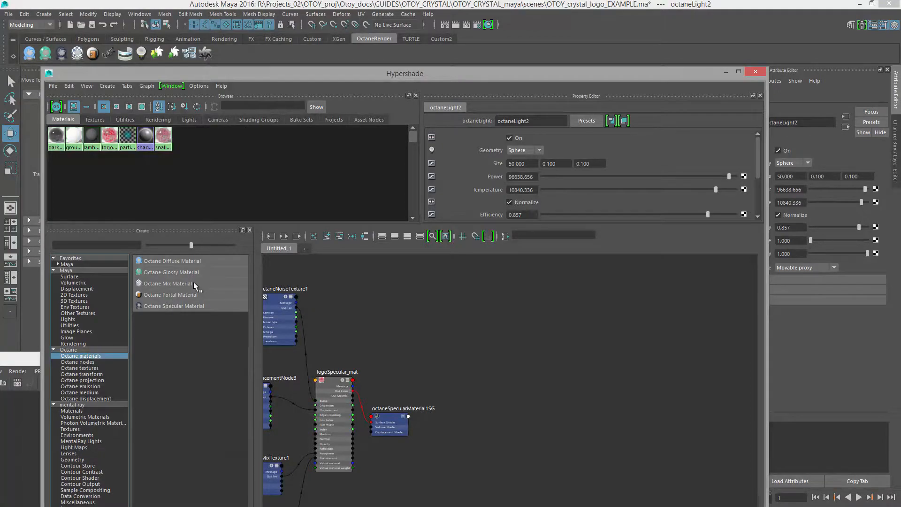
left_click(193, 272)
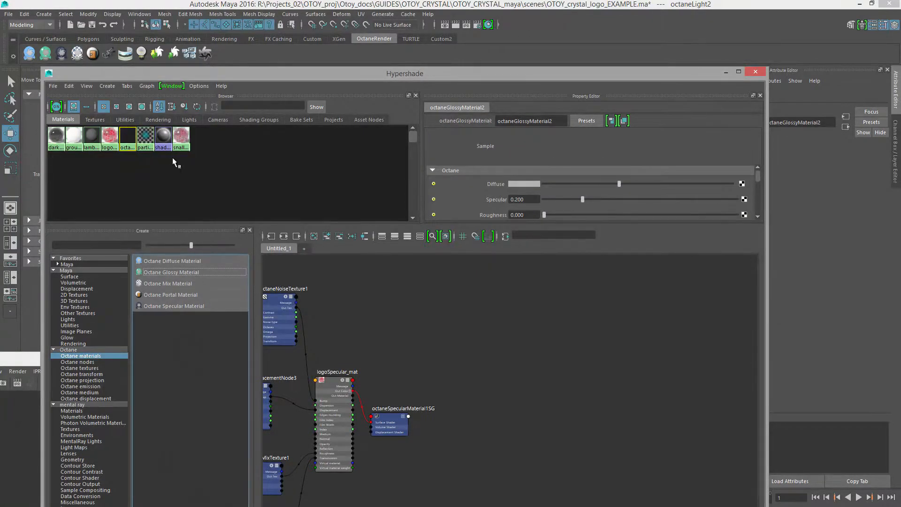
Assign the new glossy material to the crystal logo mesh in the camera view.
left_click_drag(288, 72, 394, 323)
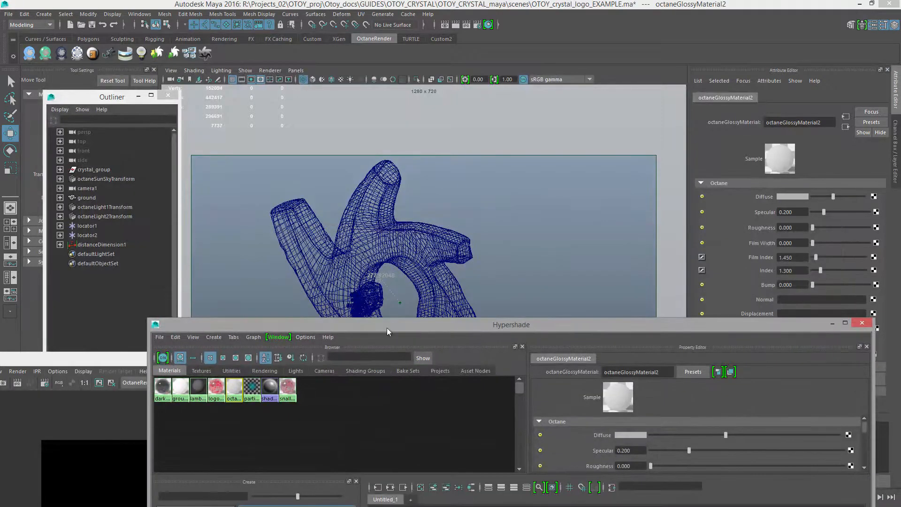
middle_click_drag(235, 389, 385, 240)
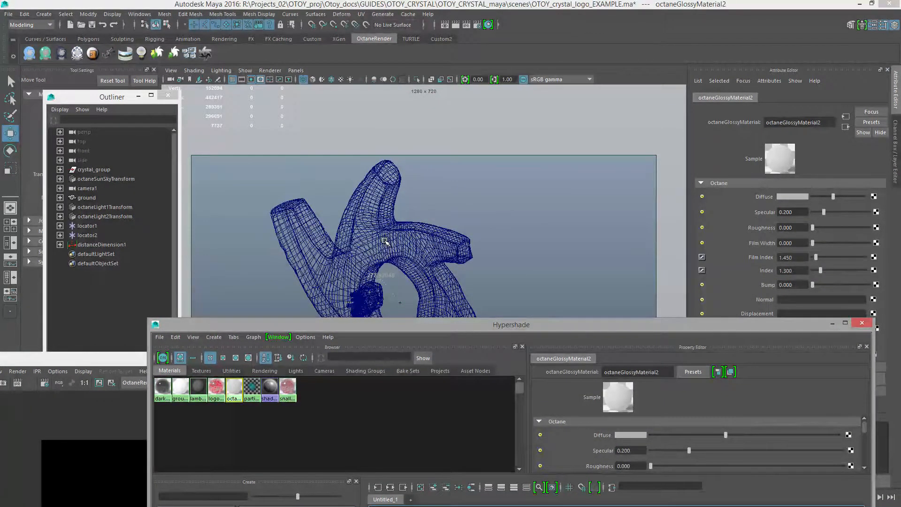
left_click(385, 241)
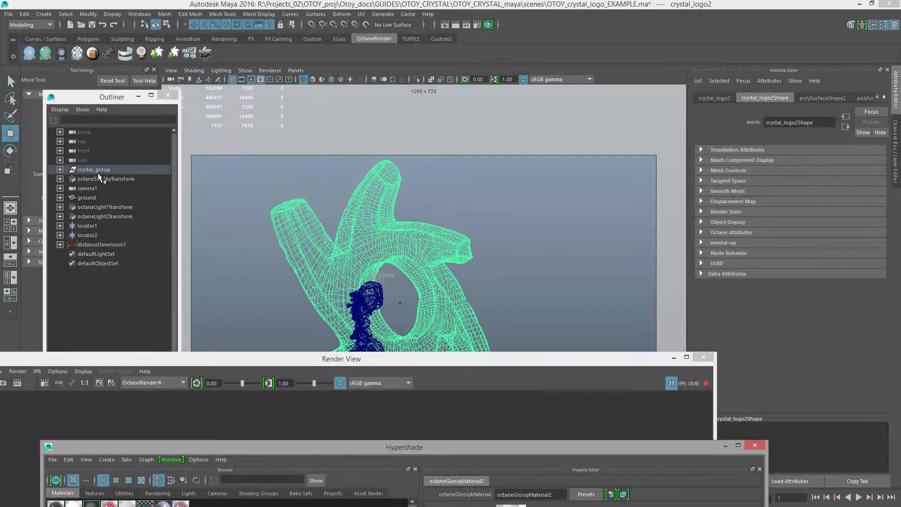
Expand crystal_group in the Outliner and hide the base and smallCrystals1 meshes.
left_click(97, 170)
left_click(60, 169)
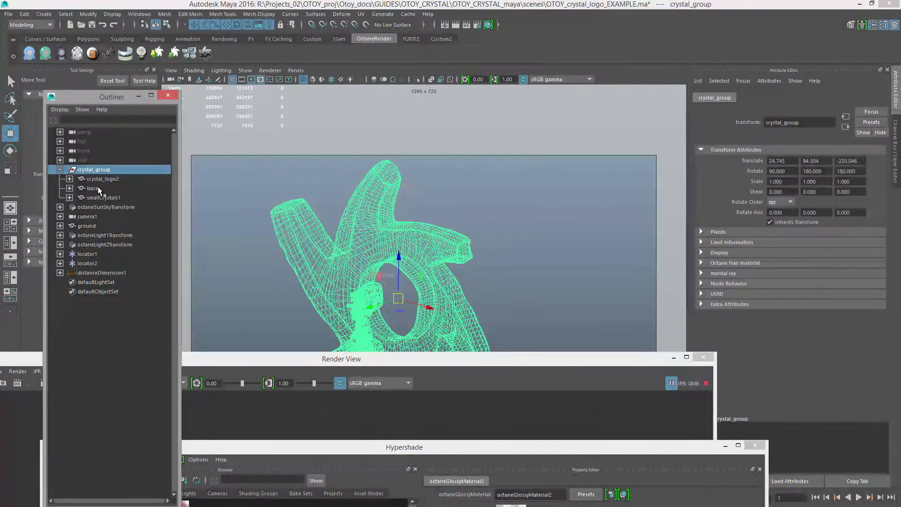
left_click(98, 188)
left_click(100, 196, "shift")
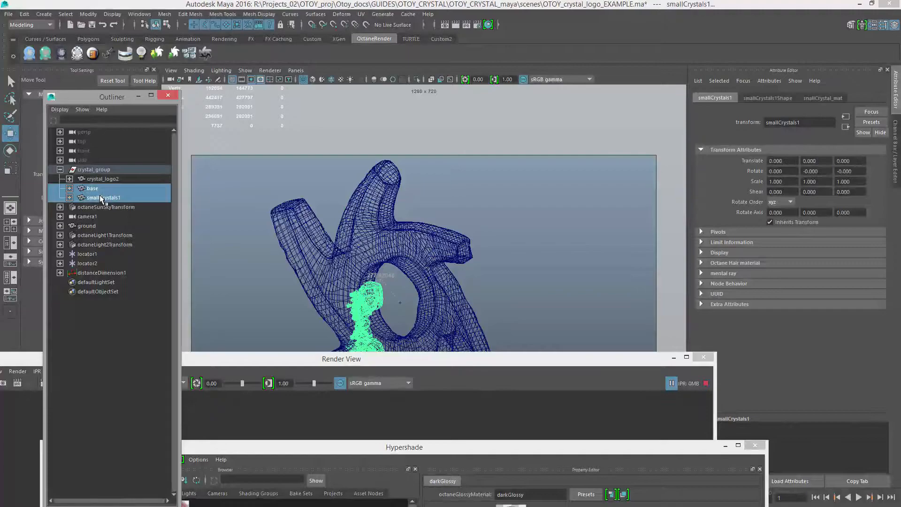
key("ctrl+h")
Restart the Octane IPR render in the Render View to see the logo alone with its glossy material.
left_click_drag(407, 363, 501, 64)
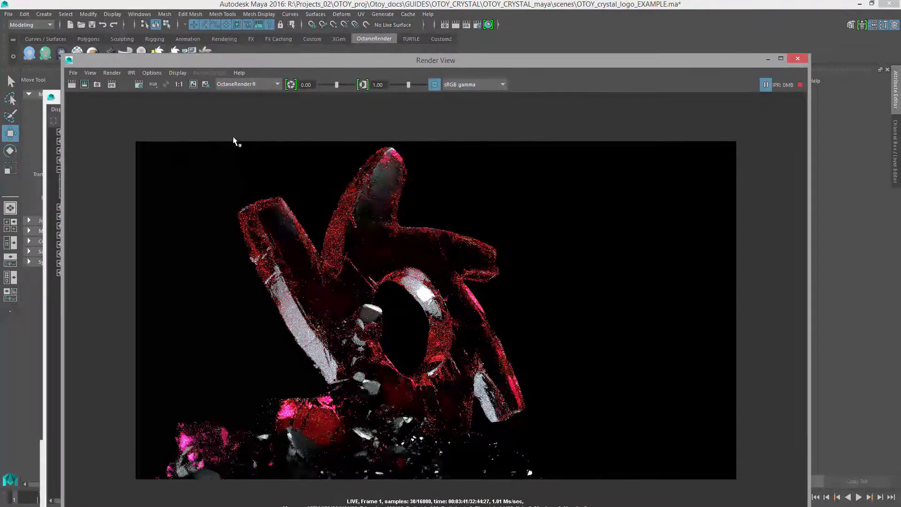
left_click(111, 73)
mouse_move(124, 140)
left_click(257, 161)
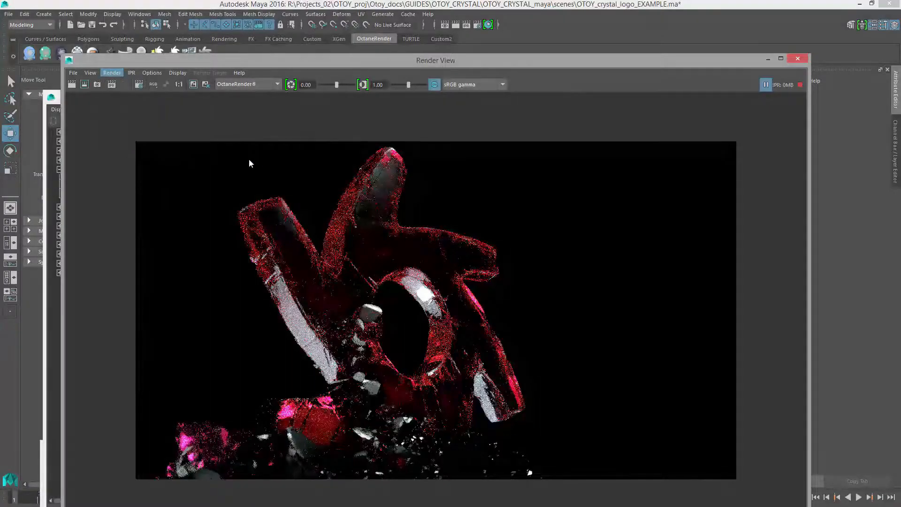
left_click(113, 85)
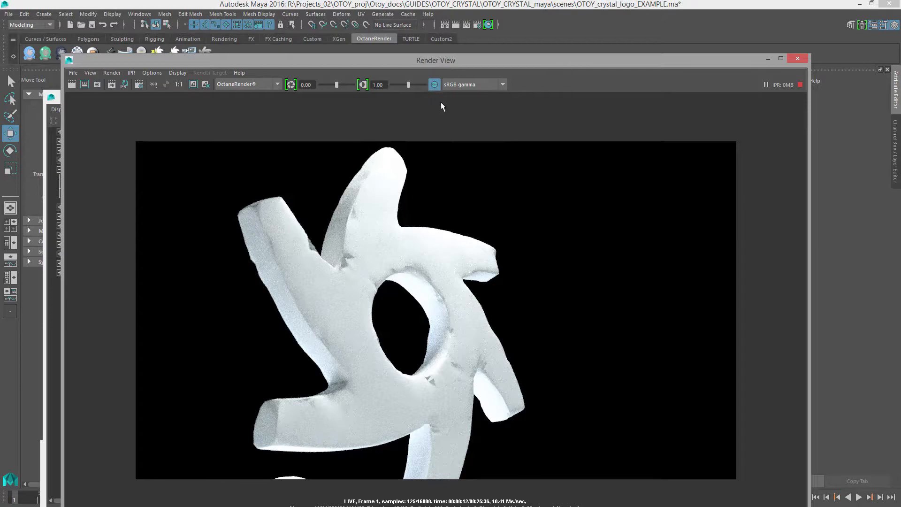
left_click_drag(508, 58, 0, 78)
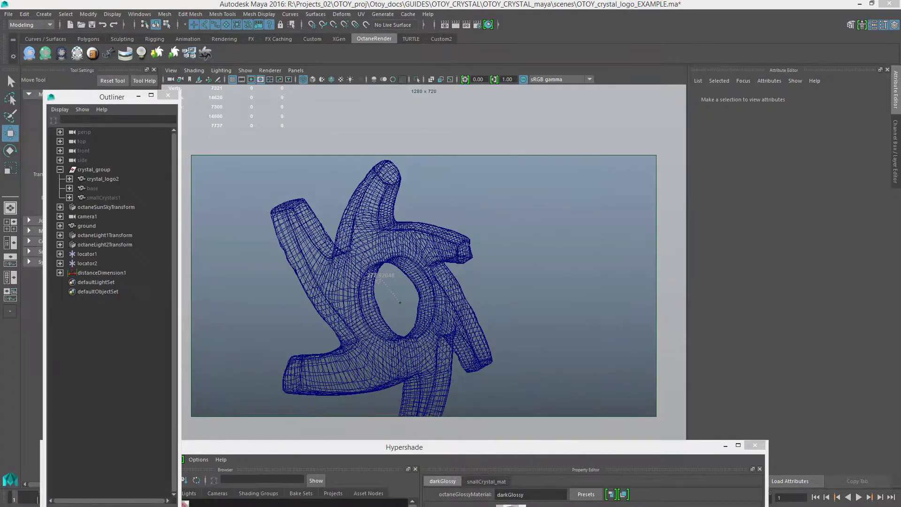
Open Render Settings and review the Cuda Devices options and the OctaneRender Settings.
left_click(139, 13)
mouse_move(197, 66)
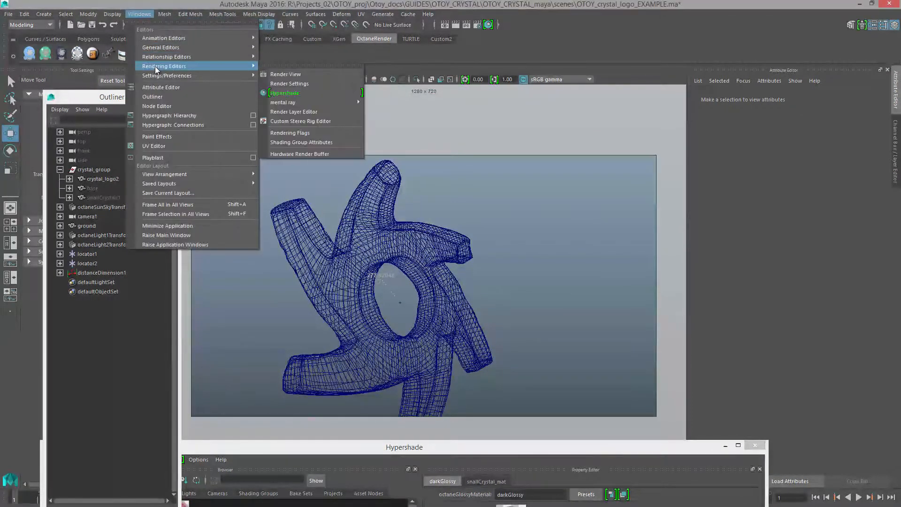
left_click(289, 84)
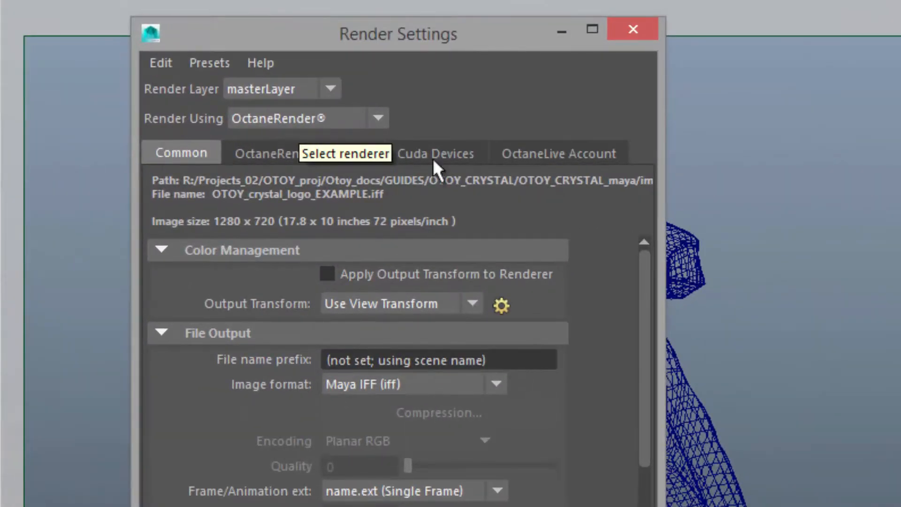
left_click(364, 203)
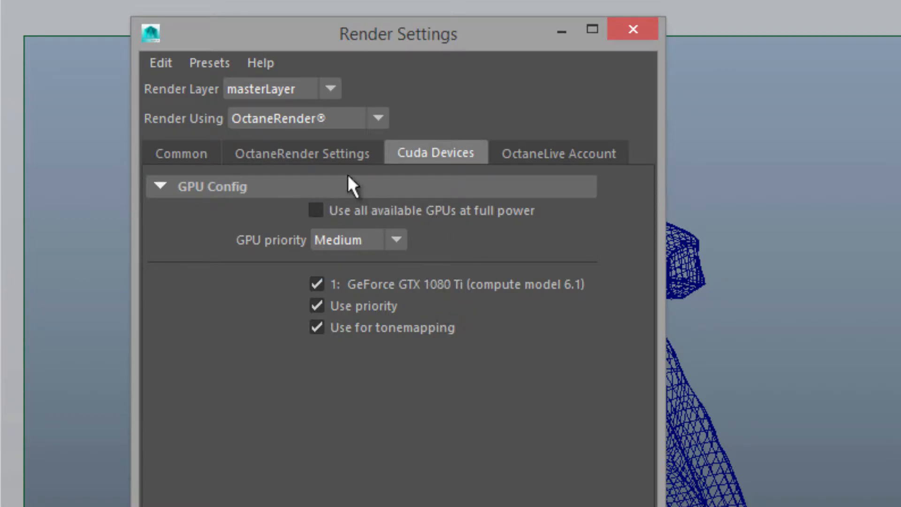
left_click(335, 147)
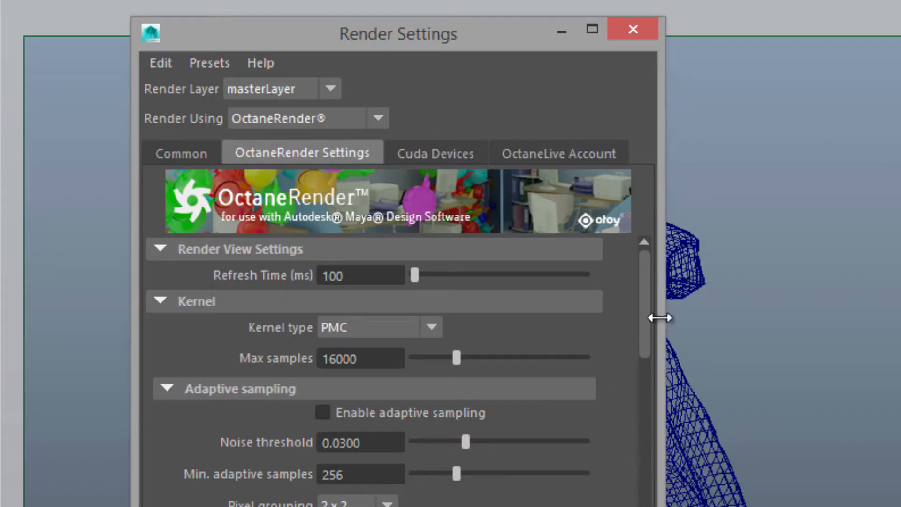
Set the kernel type to Direct Light and review its Direct Light options, including the GI mode.
left_click(355, 328)
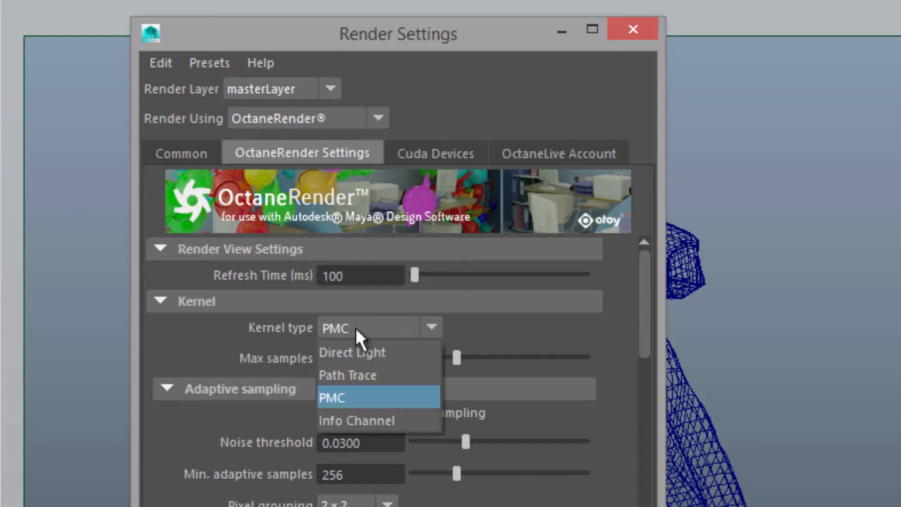
left_click(361, 354)
scroll(328, 357, "down", 5)
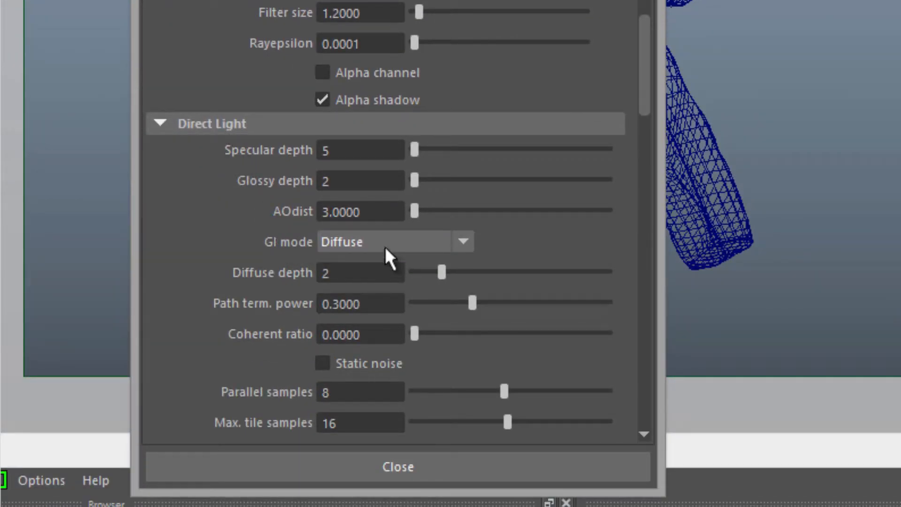
scroll(390, 239, "down", 2)
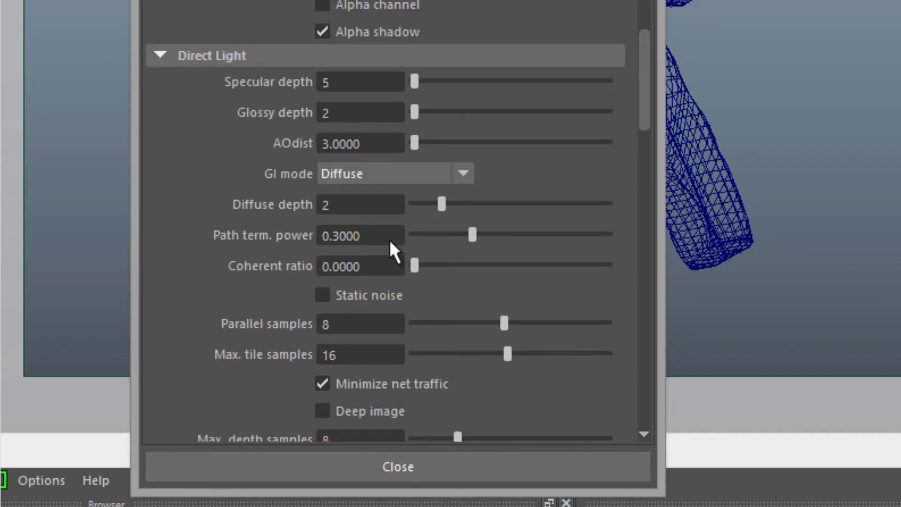
scroll(393, 252, "down", 3)
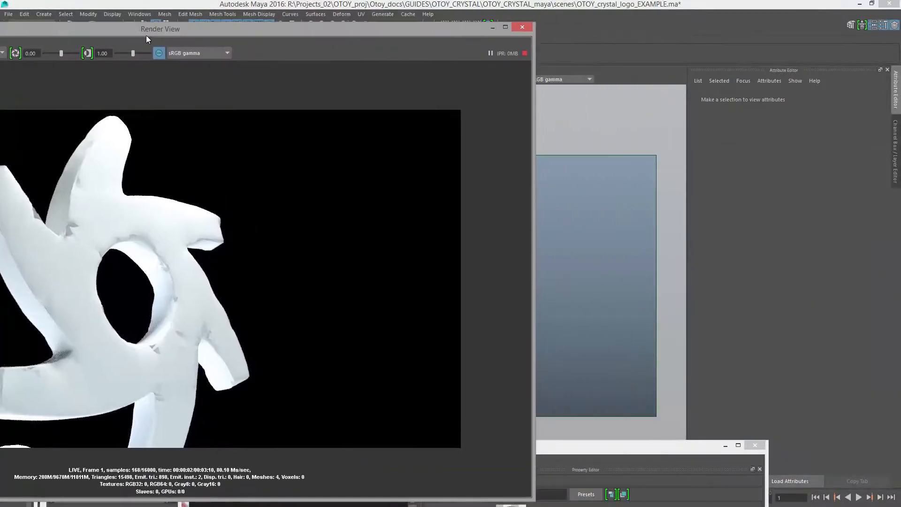
Select the crystal logo and set its shape's geometry type to Global and its OpenSubD level to 1.
left_click_drag(435, 35, 307, 46)
left_click(449, 275)
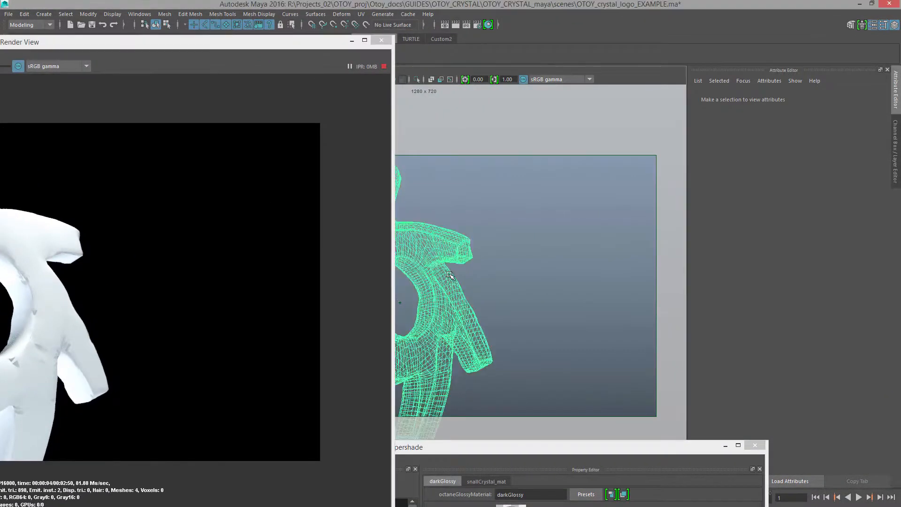
left_click(897, 156)
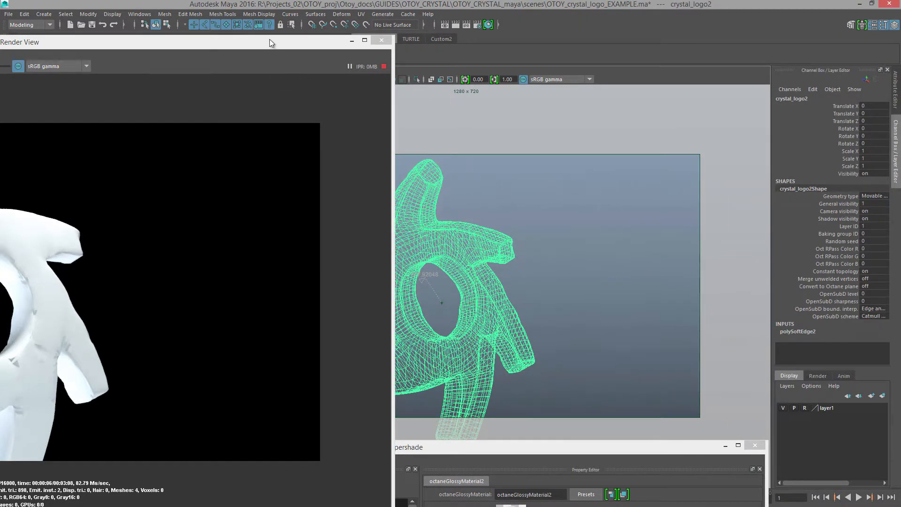
left_click_drag(270, 43, 538, 58)
left_click(874, 195)
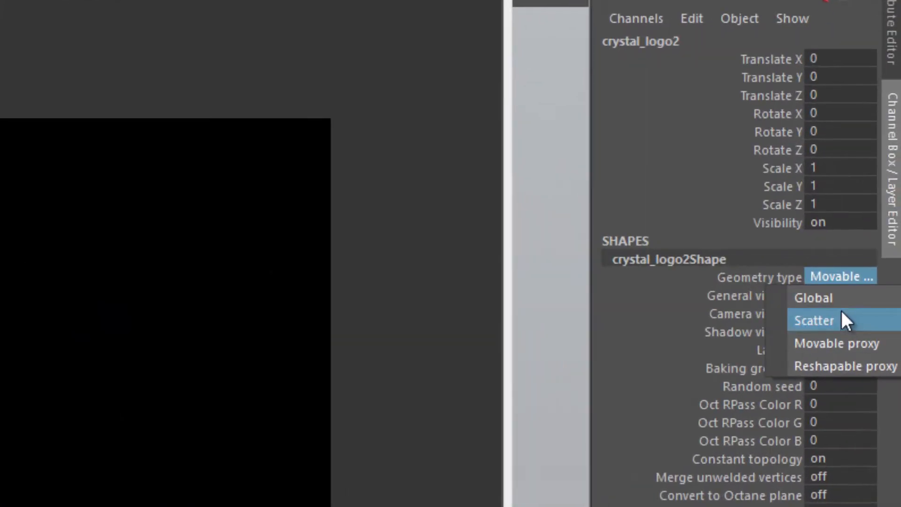
left_click(841, 296)
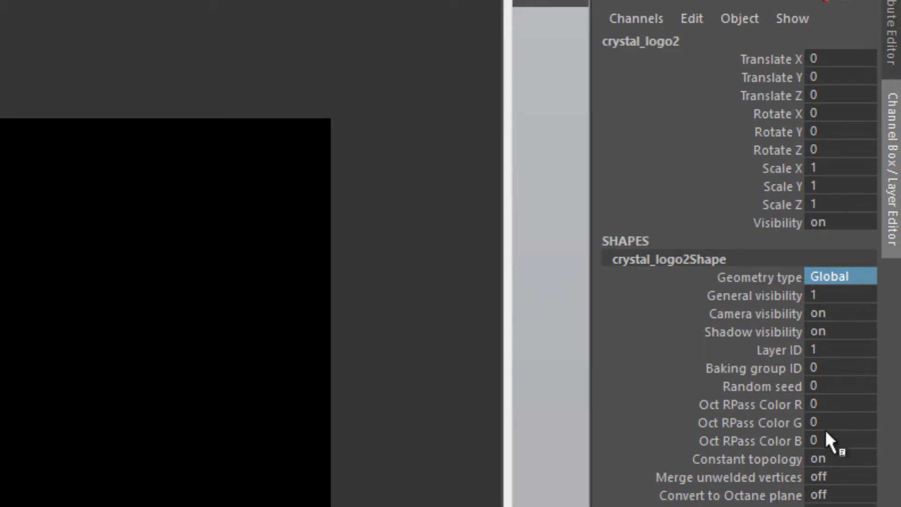
double_click(835, 355)
type("1")
key("Return")
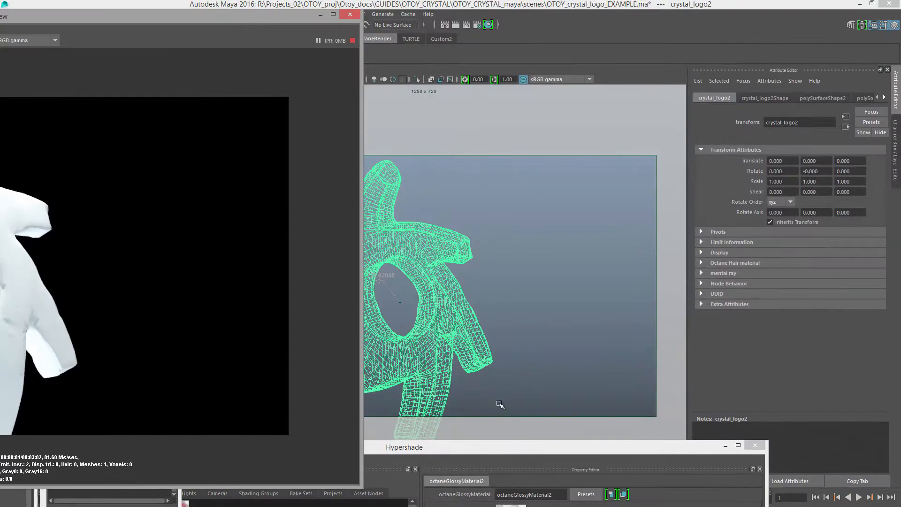
Select octaneGlossyMaterial2, darken its diffuse color and raise its specular to about 0.588.
left_click_drag(507, 404, 469, 187)
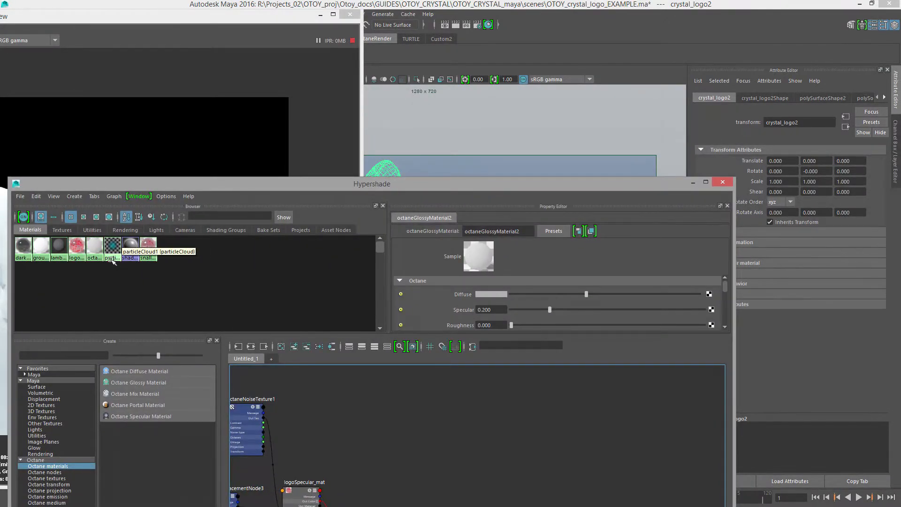
left_click(93, 248)
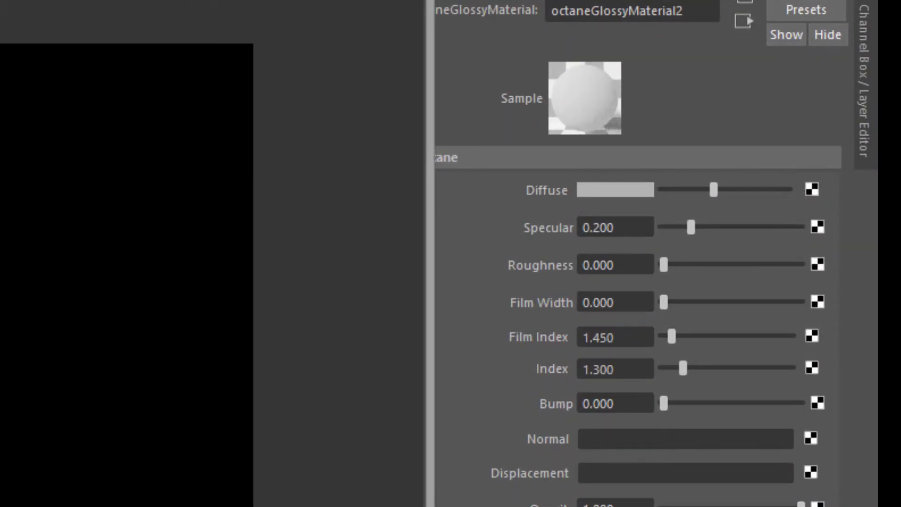
left_click_drag(683, 190, 673, 190)
left_click_drag(689, 230, 743, 230)
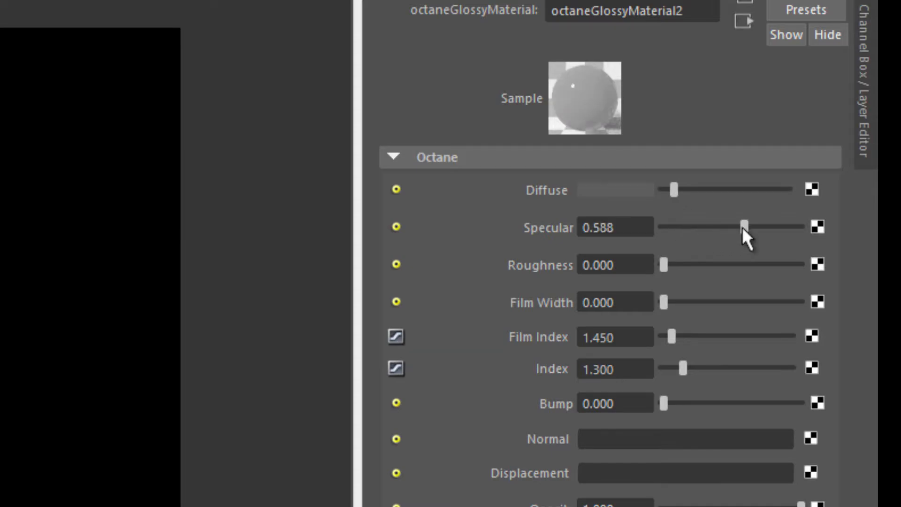
Raise the roughness of octaneGlossyMaterial2 to about 0.252 and darken its diffuse color slightly further.
left_click_drag(667, 261, 699, 261)
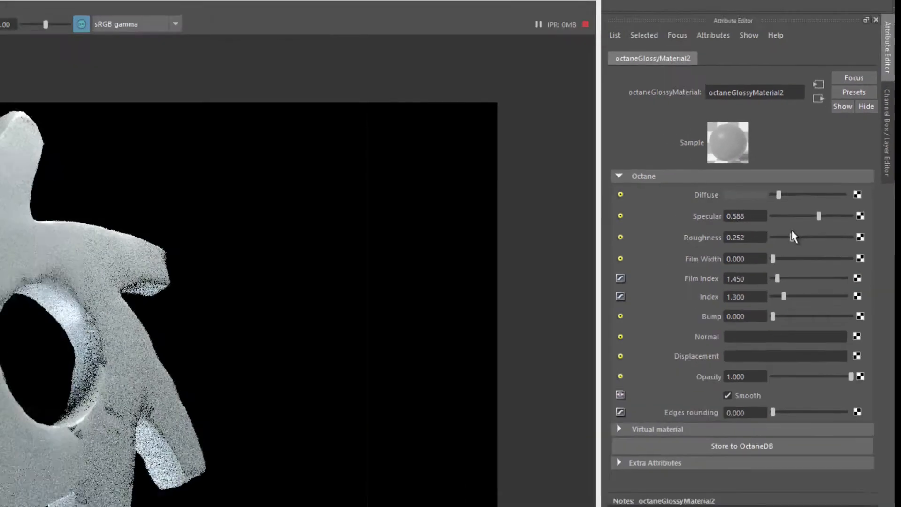
left_click_drag(779, 194, 773, 195)
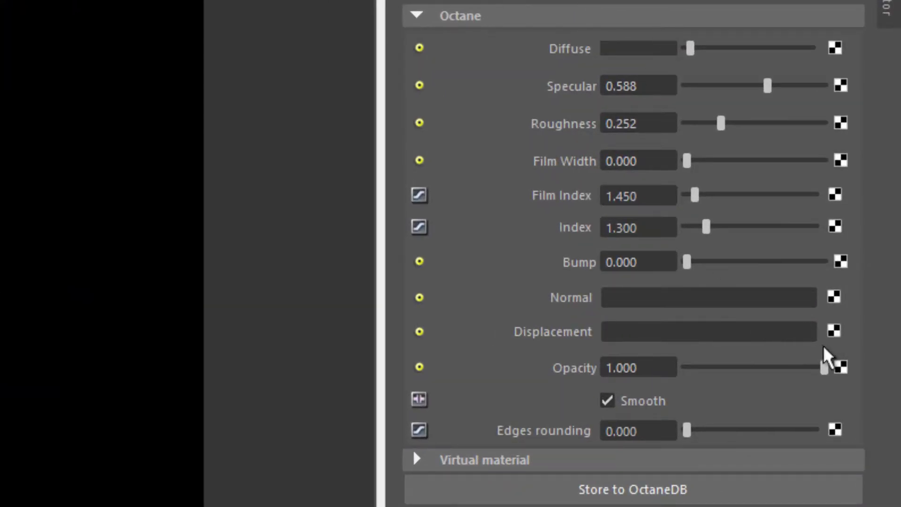
Create an Octane Displacement Node for the displacement input of octaneGlossyMaterial2.
left_click(836, 334)
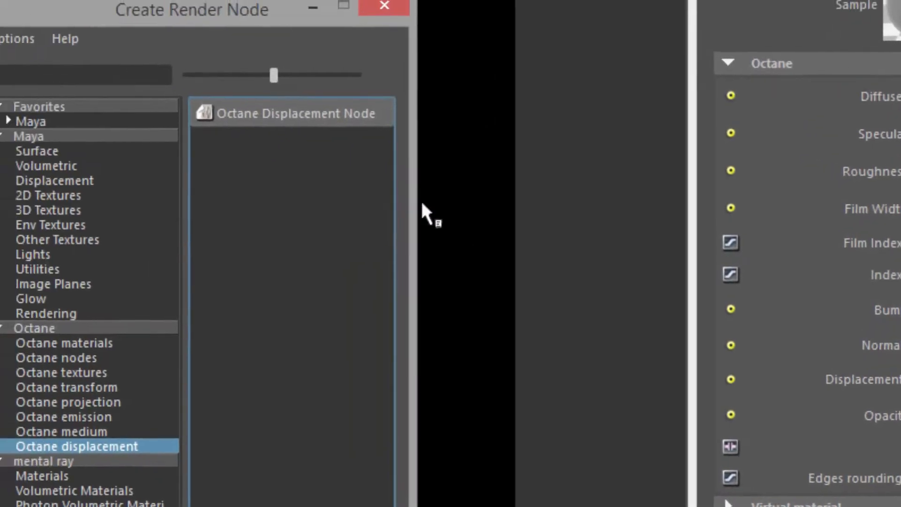
left_click_drag(262, 12, 321, 0)
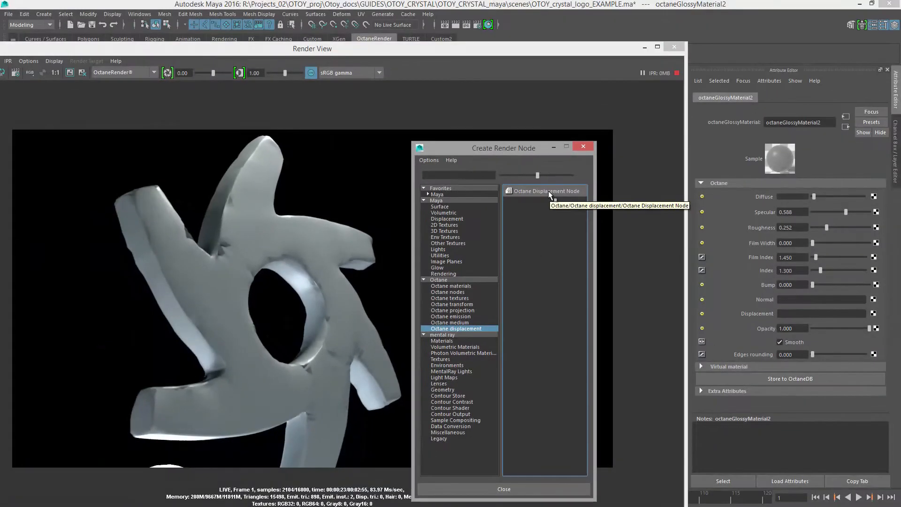
left_click(548, 190)
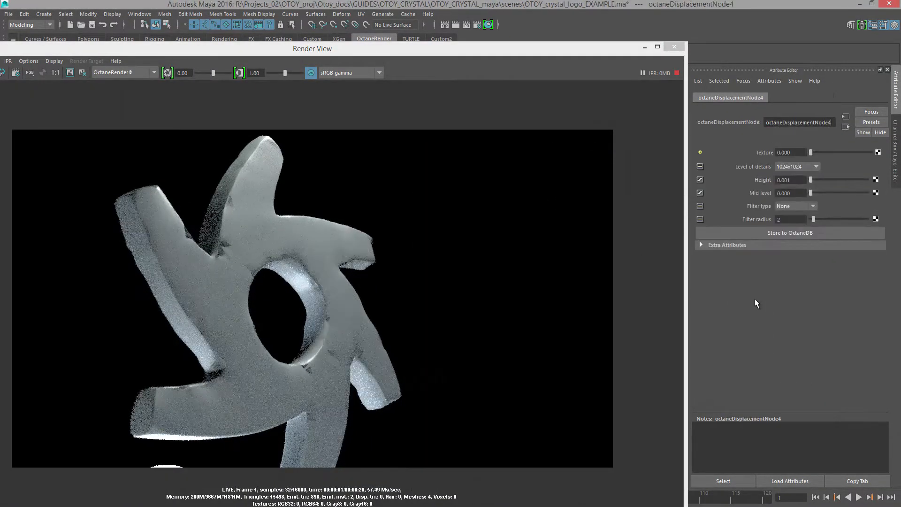
Feed the displacement node's texture with an Octane Image Texture that loads octane_logo-DM_32Bit.exr from sourceimages.
left_click_drag(519, 55, 477, 54)
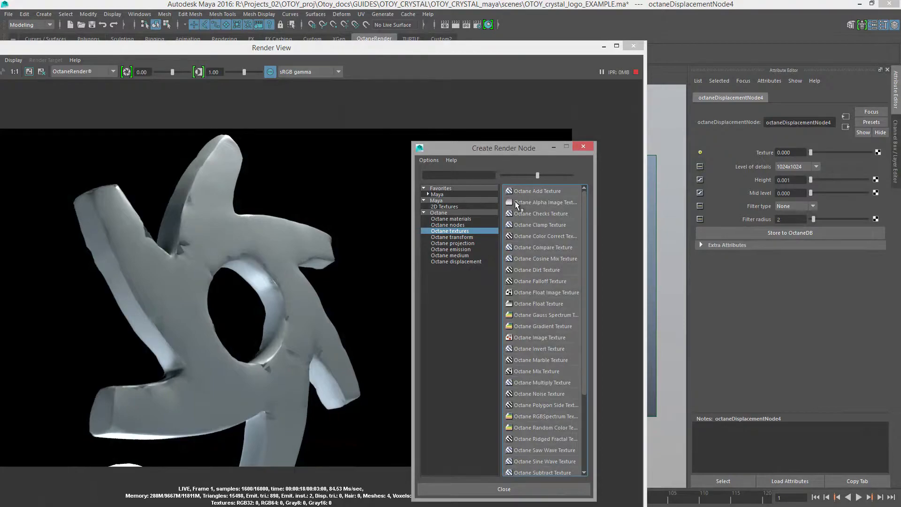
left_click(550, 337)
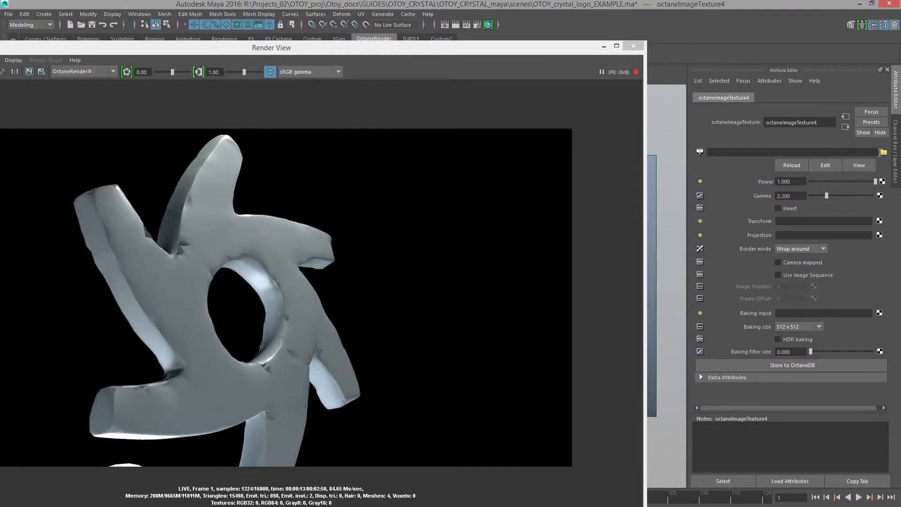
left_click(884, 153)
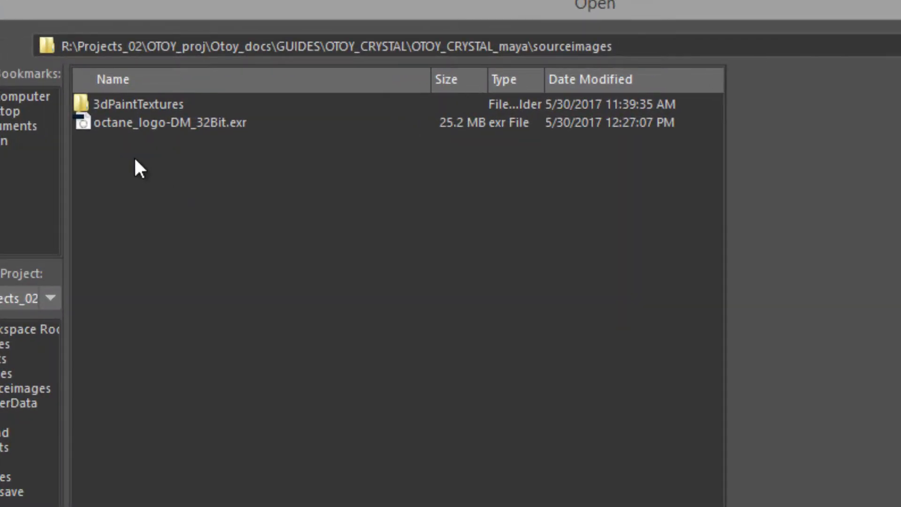
left_click(149, 123)
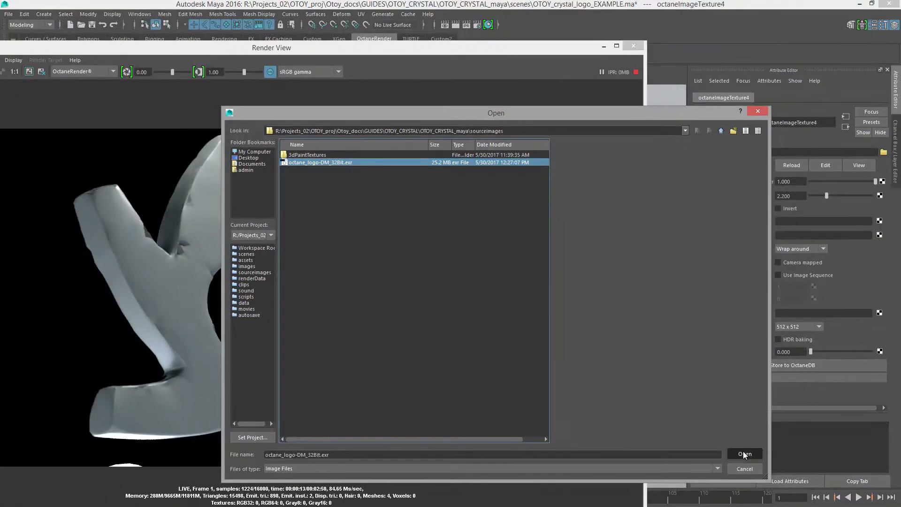
left_click(744, 455)
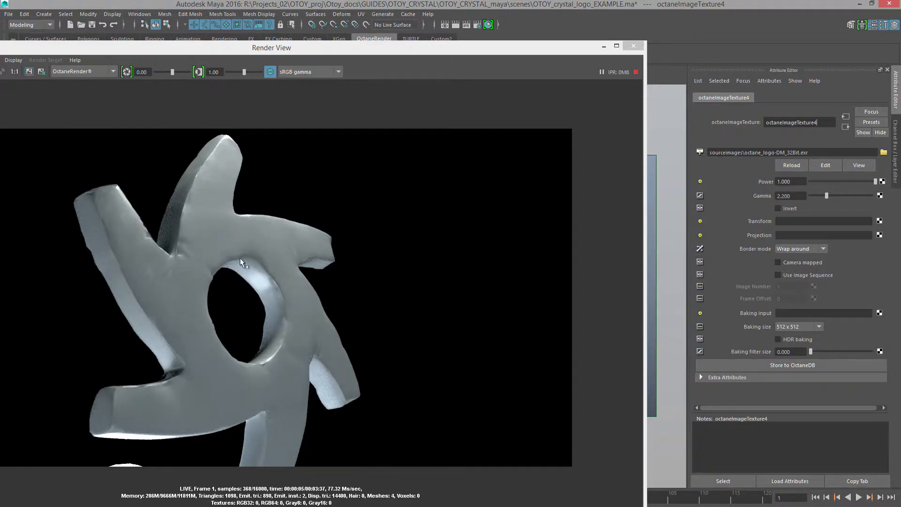
Graph the connections of octaneGlossyMaterial2 in the Hypershade and spread out its displacement and image texture nodes.
left_click(846, 127)
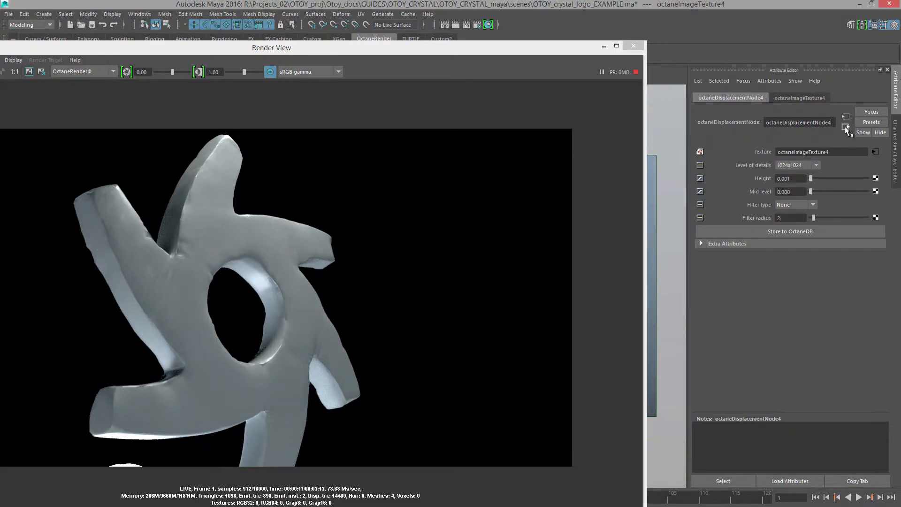
left_click_drag(0, 216, 596, 127)
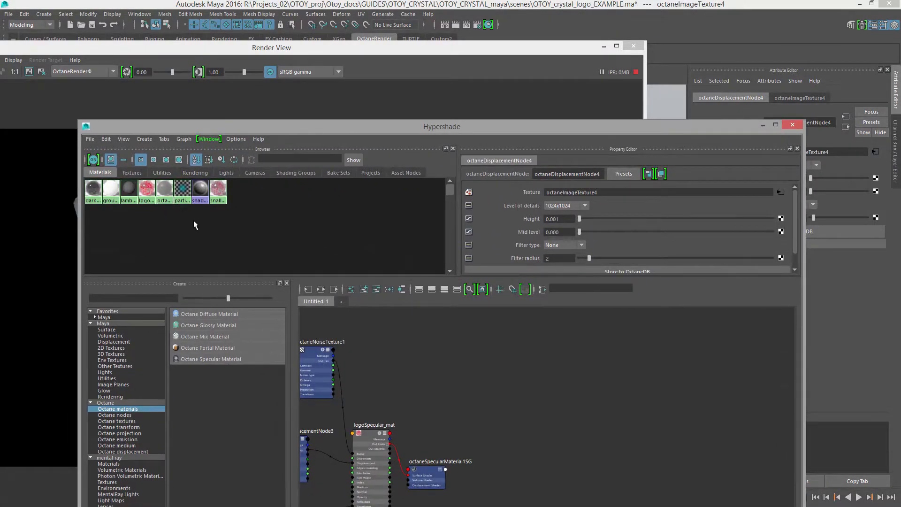
left_click(165, 190)
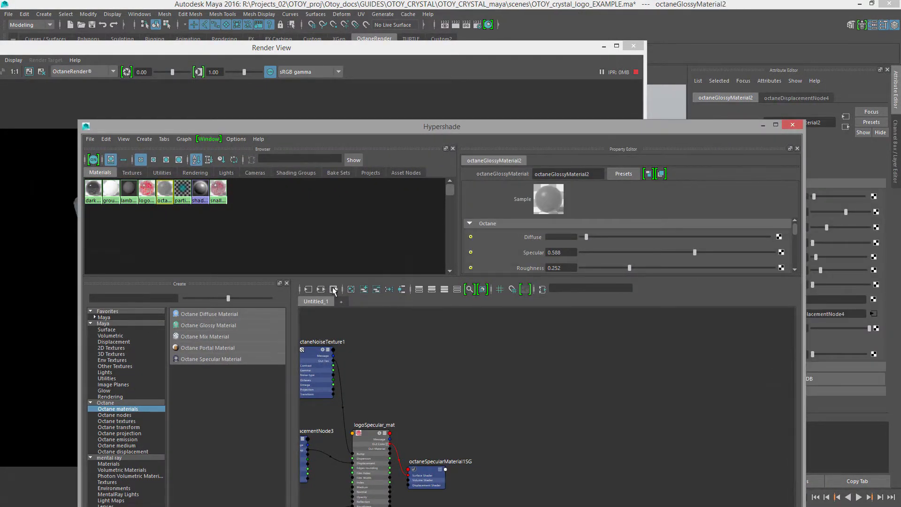
left_click(320, 289)
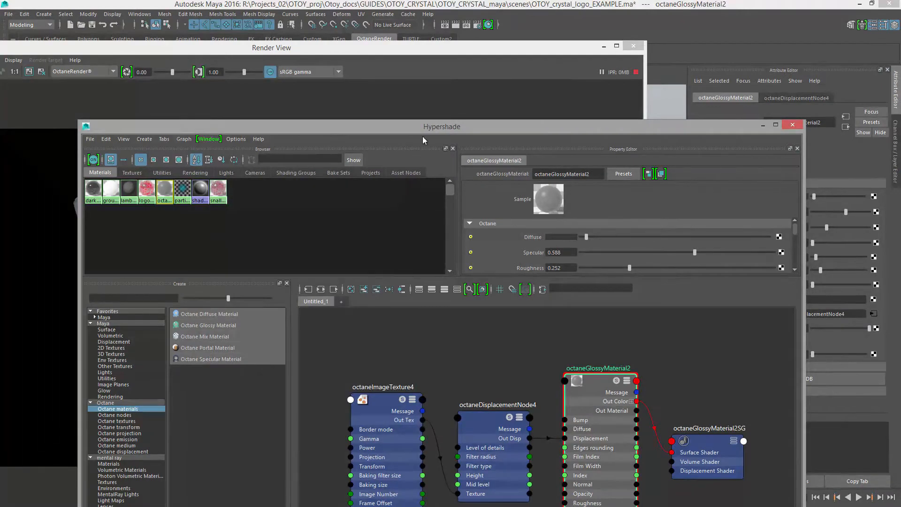
left_click_drag(443, 124, 421, 57)
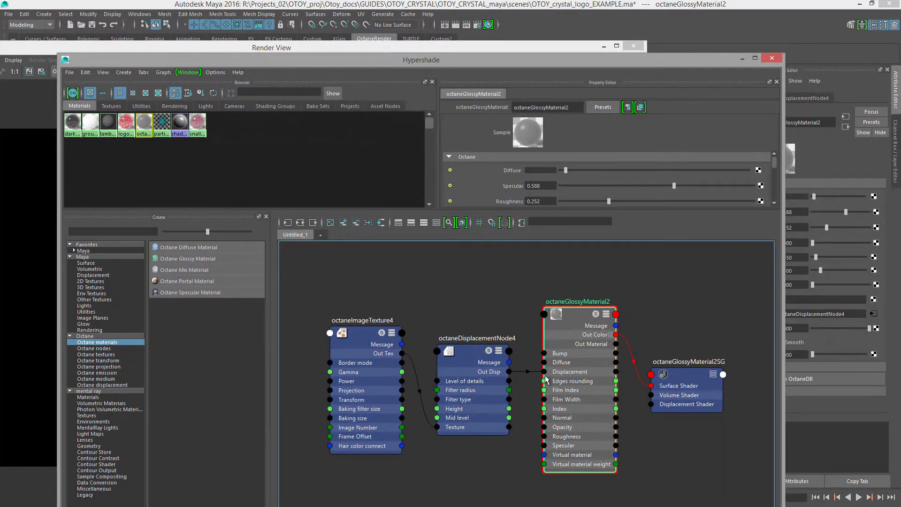
left_click_drag(463, 358, 458, 339)
left_click_drag(371, 350, 359, 354)
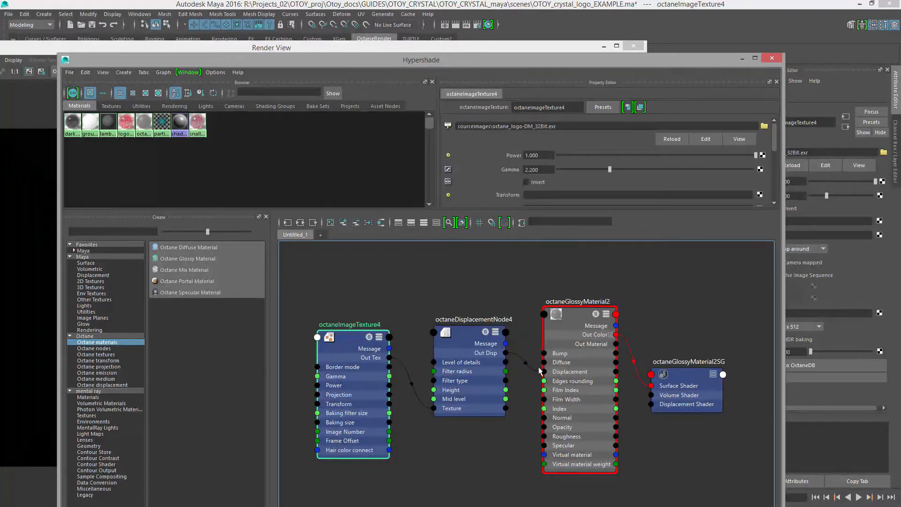
Select octaneDisplacementNode4 and set its level of details to 4096x4096.
left_click(470, 344)
left_click_drag(490, 68, 483, 71)
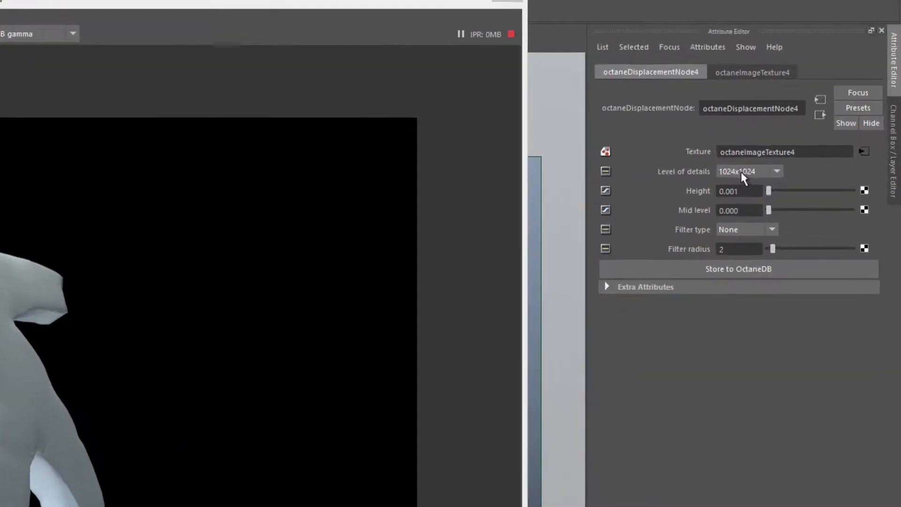
left_click(747, 174)
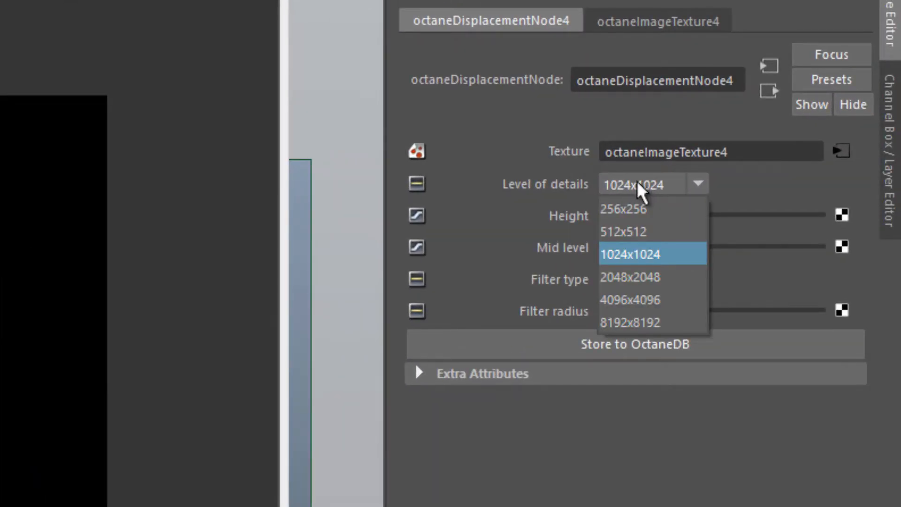
left_click(645, 302)
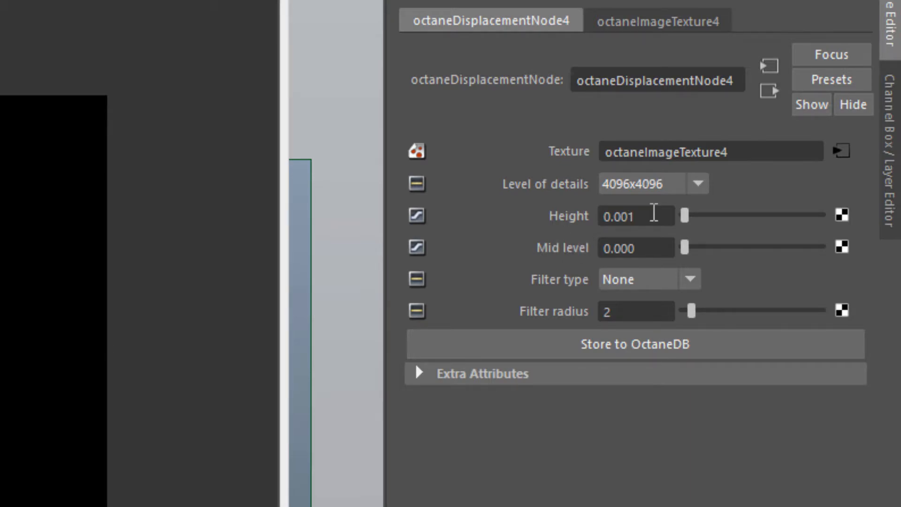
Set the displacement node's height to 1 and its mid level to 0.5.
left_click_drag(652, 215, 447, 203)
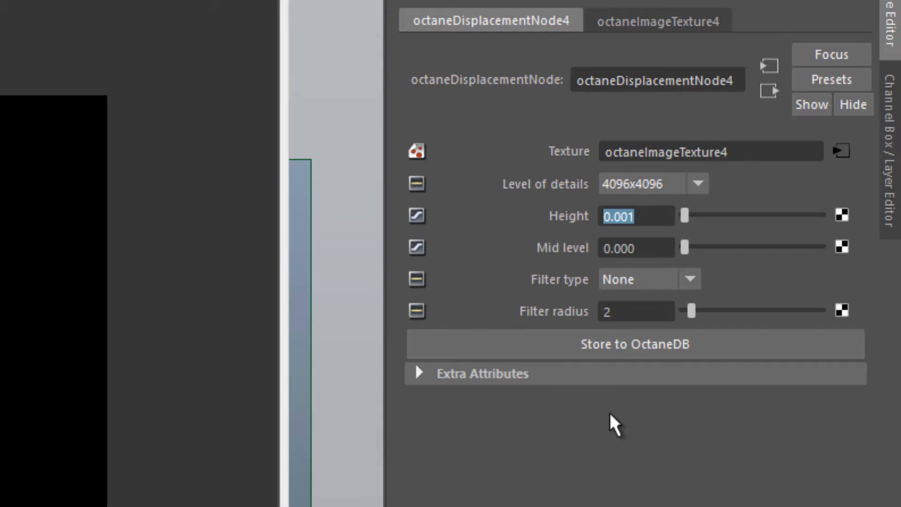
type("1")
key("Return")
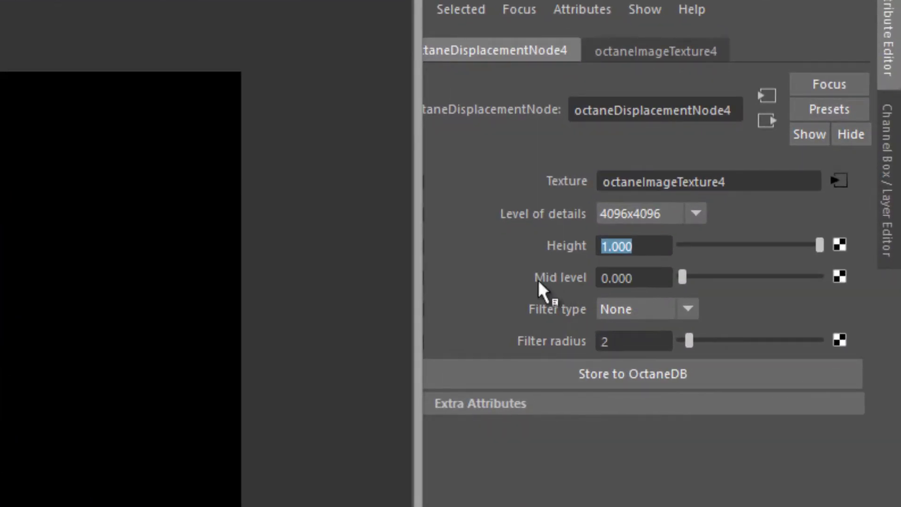
left_click_drag(647, 279, 454, 267)
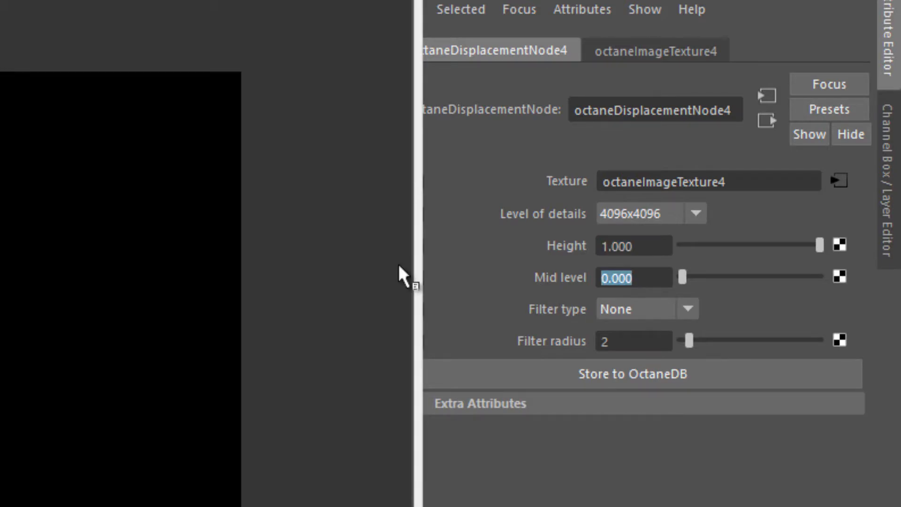
type(".5")
key("Return")
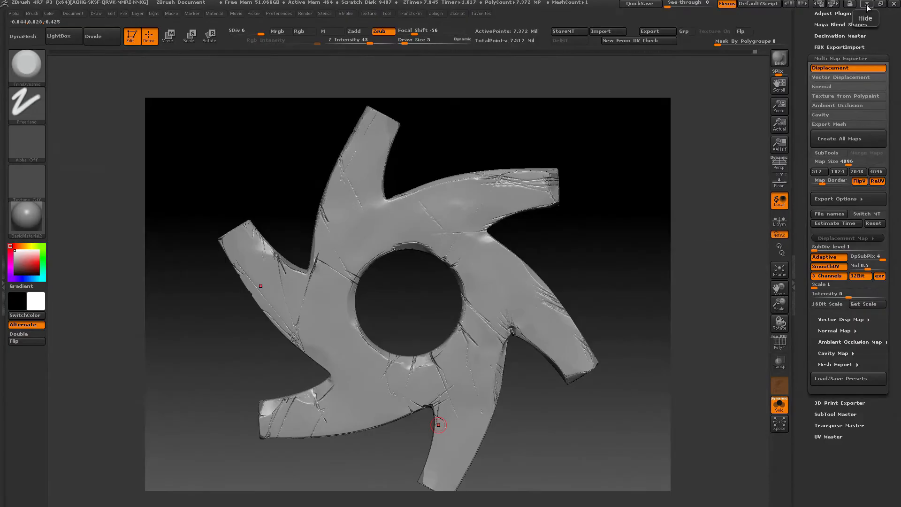
Switch from ZBrush back to Maya, assign logoSpecular_mat to the crystal logo and restart the Octane render.
left_click(867, 7)
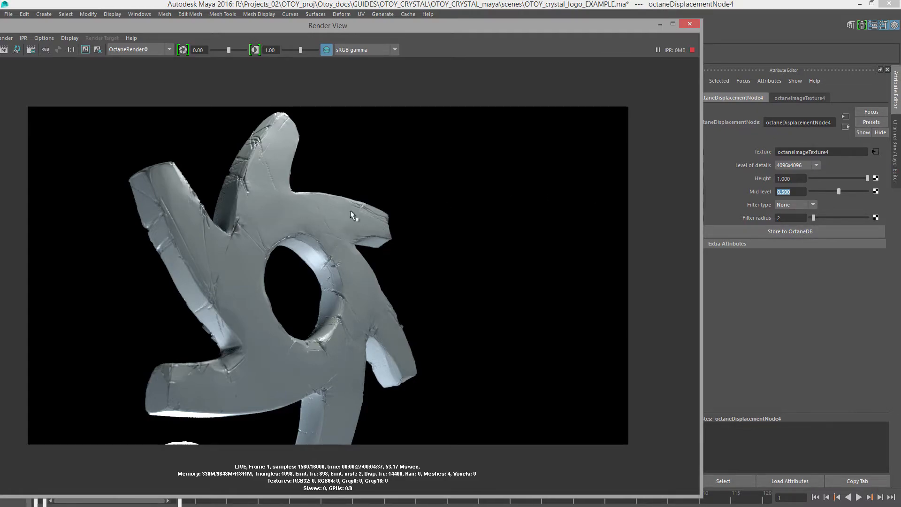
left_click_drag(364, 26, 450, 326)
left_click(395, 232)
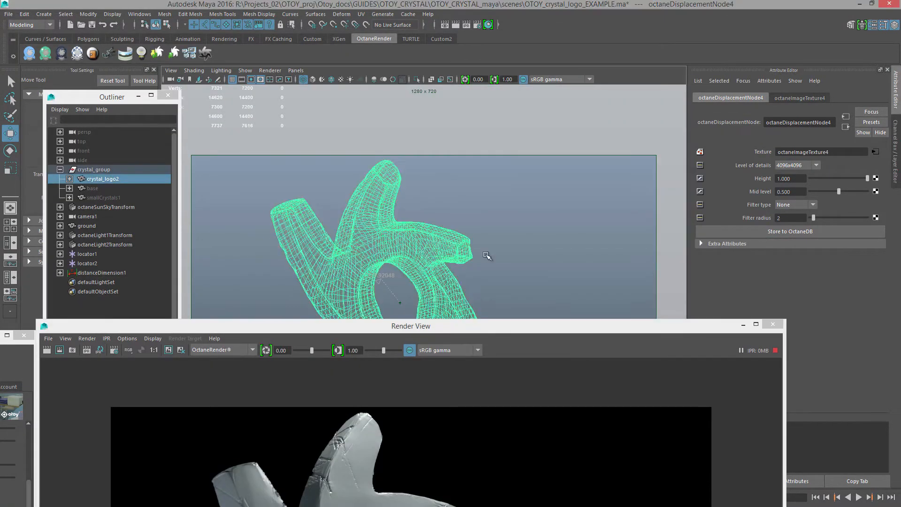
left_click_drag(0, 206, 526, 243)
right_click(298, 303)
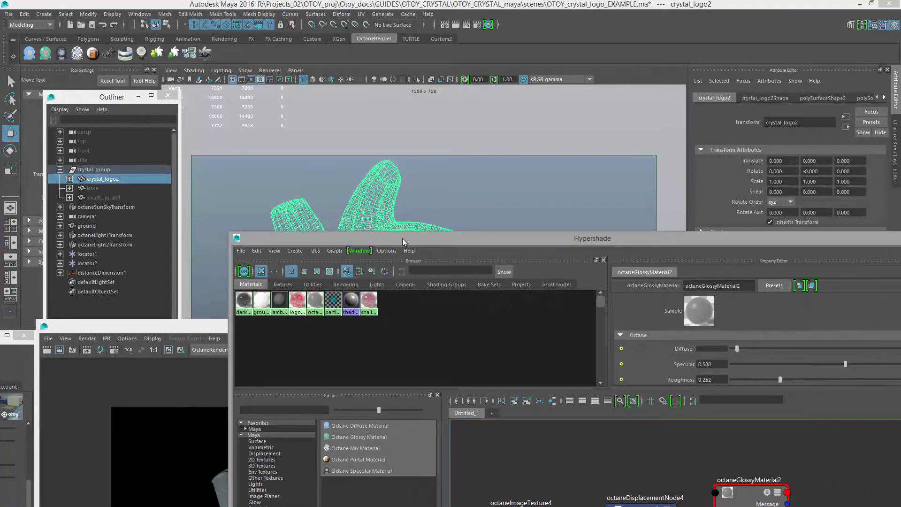
left_click_drag(402, 239, 0, 240)
left_click_drag(318, 330, 323, 41)
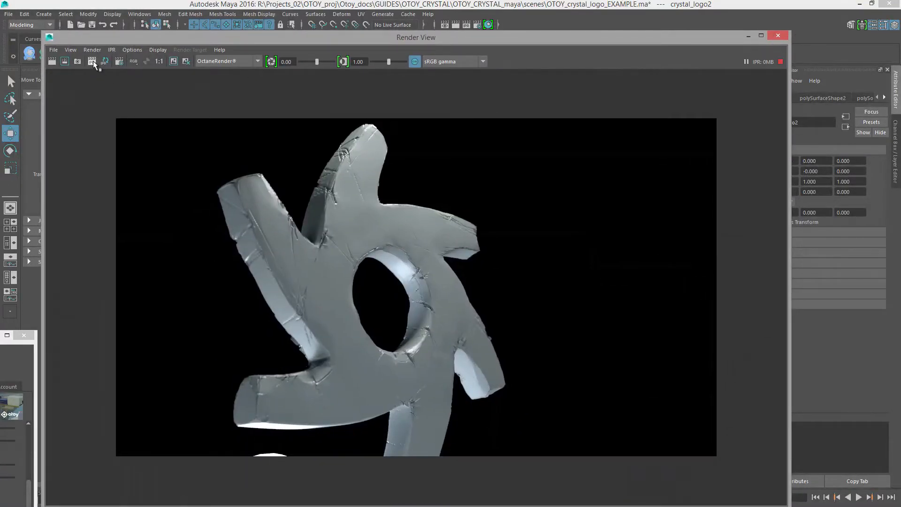
left_click(93, 61)
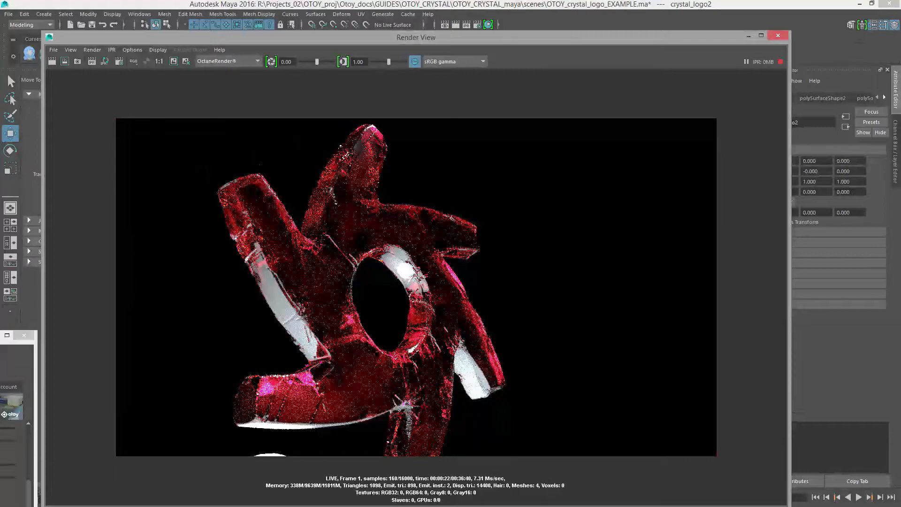
Graph the node network of logoSpecular_mat in the Hypershade and enlarge the area around the material node.
left_click_drag(0, 141, 677, 83)
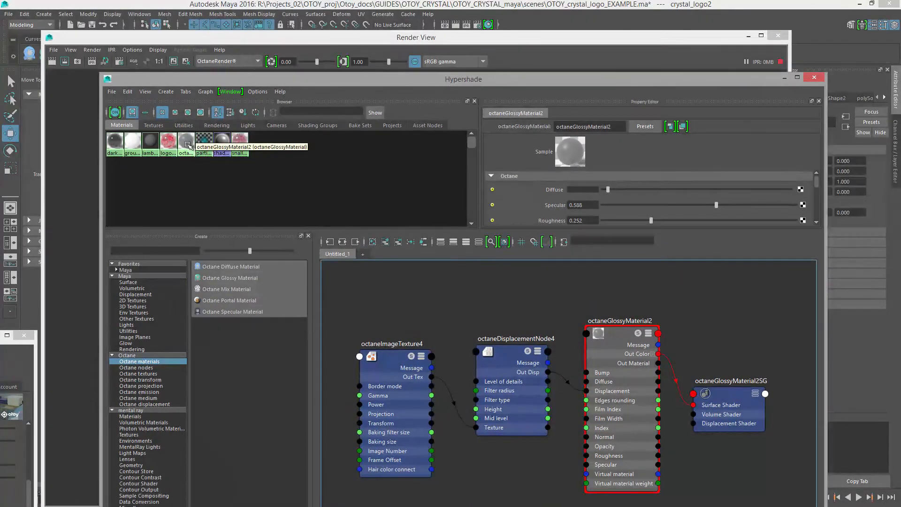
left_click(167, 143)
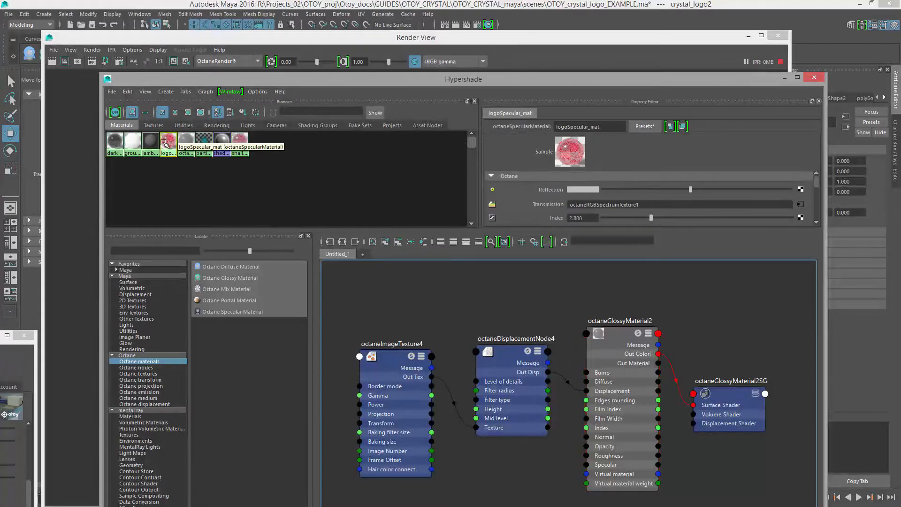
left_click(343, 242)
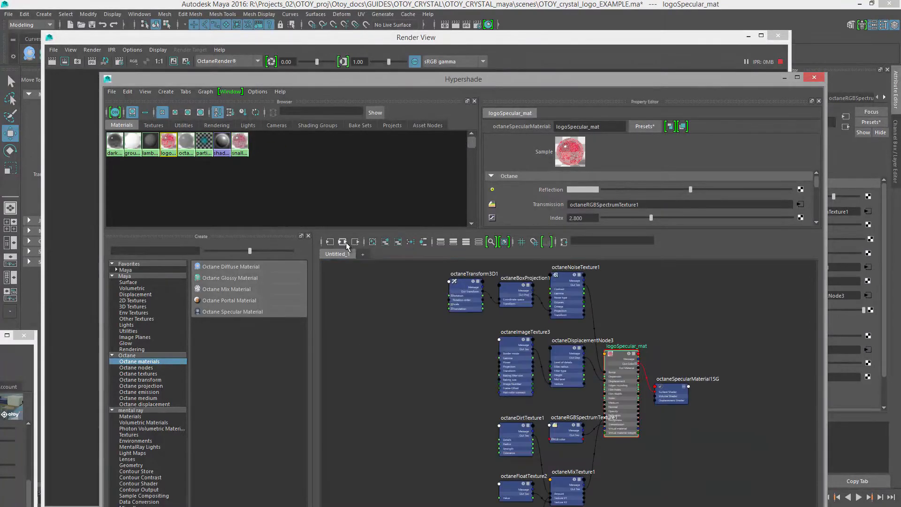
right_click_drag(474, 344, 594, 381, "alt")
middle_click_drag(594, 380, 347, 358, "alt")
right_click_drag(405, 374, 498, 402, "alt")
middle_click_drag(497, 402, 430, 383, "alt")
right_click_drag(472, 385, 452, 380, "alt")
left_click_drag(539, 82, 516, 24)
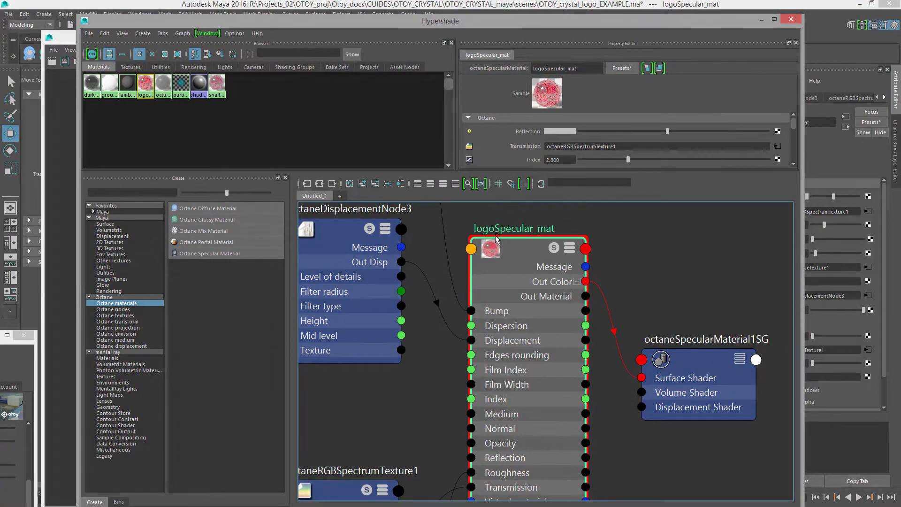
Examine the displacement and bump inputs of logoSpecular_mat, including its noise texture and box projection nodes.
right_click_drag(572, 269, 534, 266, "alt")
middle_click_drag(534, 266, 530, 251, "alt")
middle_click_drag(445, 218, 487, 313, "alt")
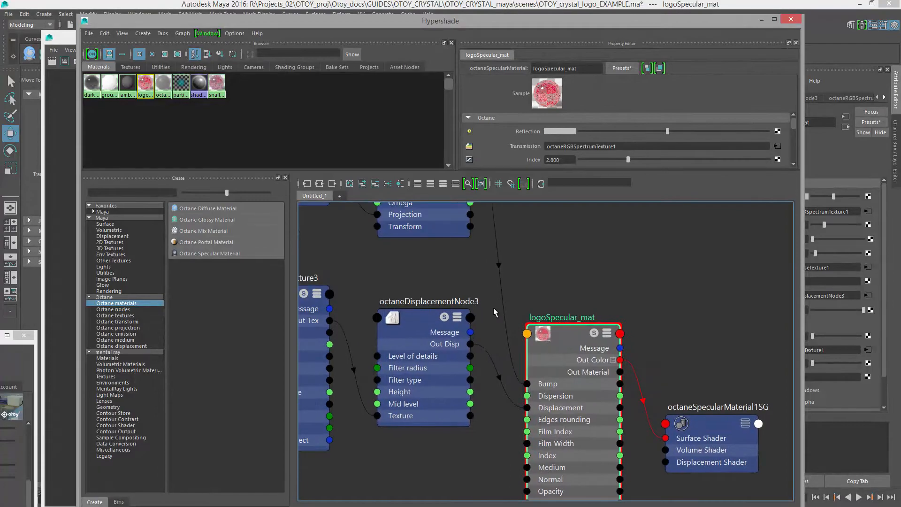
right_click_drag(487, 313, 465, 292, "alt")
middle_click_drag(459, 281, 492, 338, "alt")
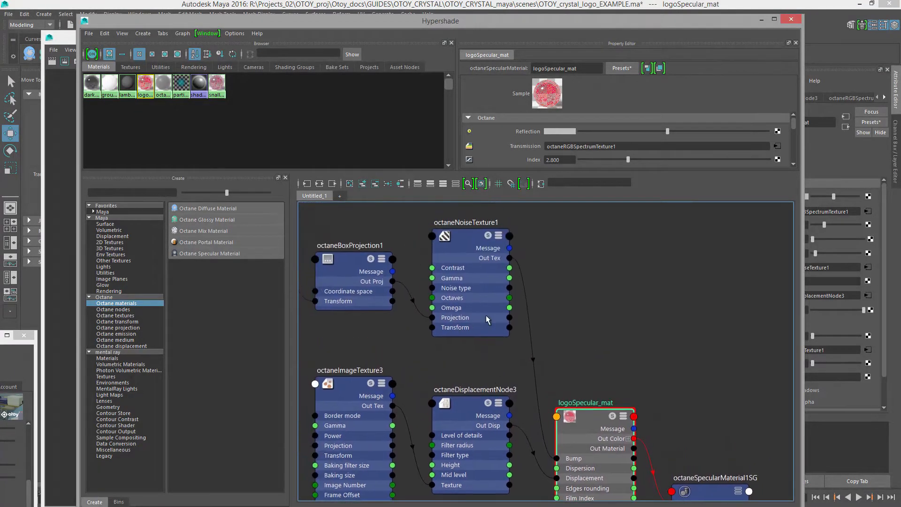
left_click(474, 261)
left_click_drag(372, 263, 385, 262)
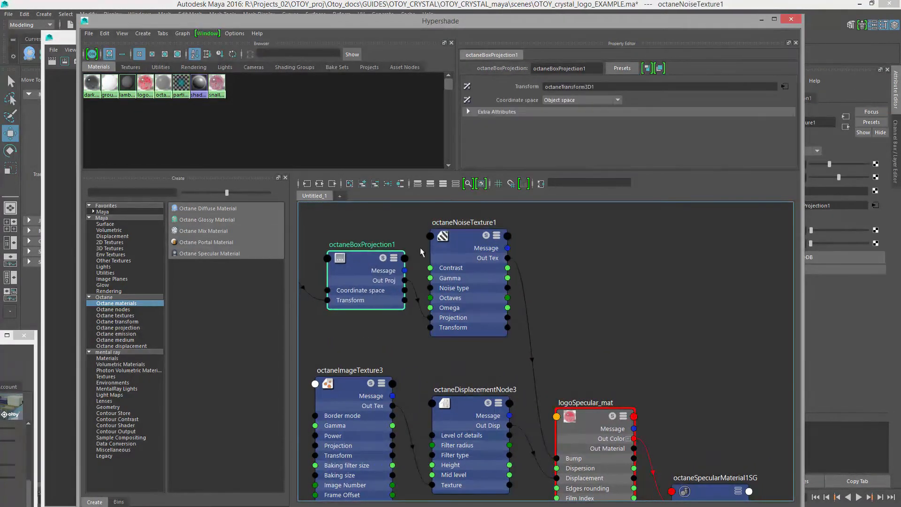
Examine the settings of the bump noise texture and of the 3D transform that drives its box projection.
left_click_drag(462, 242, 459, 256)
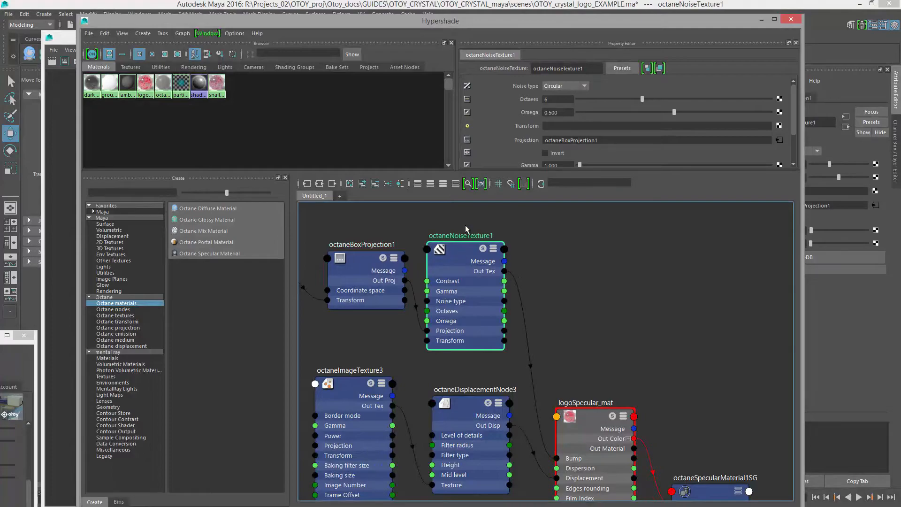
middle_click_drag(416, 256, 529, 267, "alt")
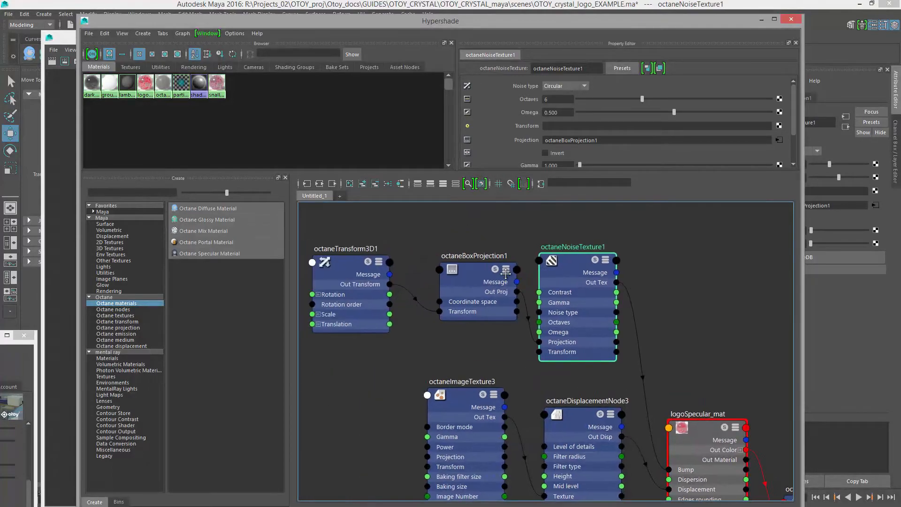
left_click_drag(358, 273, 387, 273)
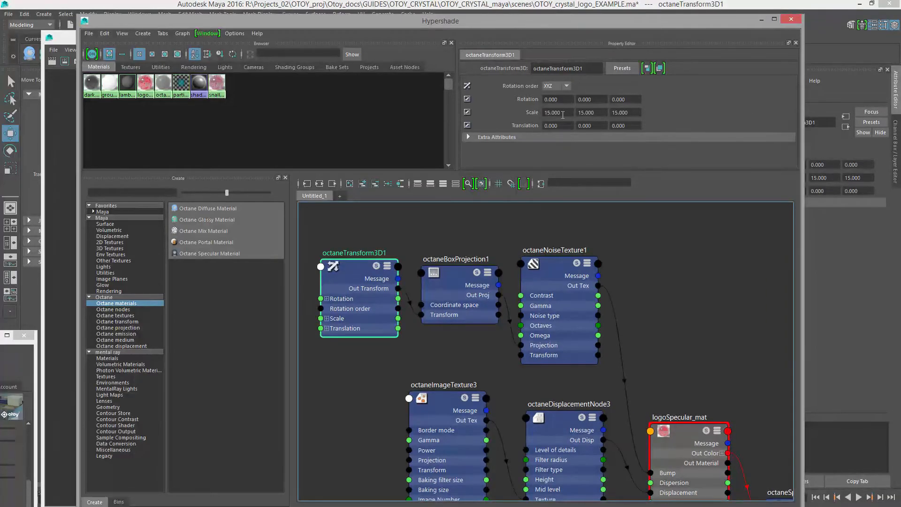
left_click(561, 276)
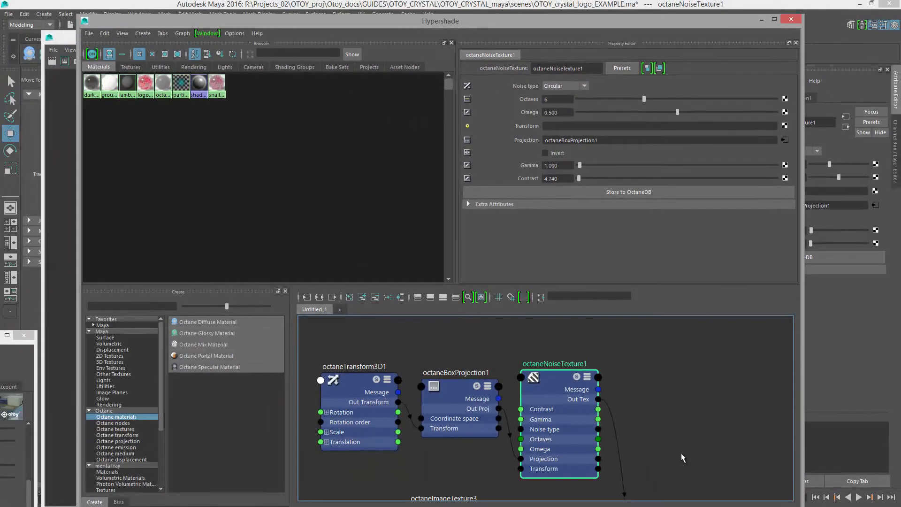
Arrange octaneDisplacementNode3 and octaneImageTexture3 beside logoSpecular_mat and review the image texture's settings.
middle_click_drag(681, 457, 672, 351, "alt")
middle_click_drag(663, 408, 619, 326, "alt")
left_click(627, 374)
left_click_drag(523, 372, 533, 411)
middle_click_drag(496, 387, 531, 407, "alt")
left_click_drag(431, 362, 446, 422)
middle_click_drag(512, 430, 486, 371, "alt")
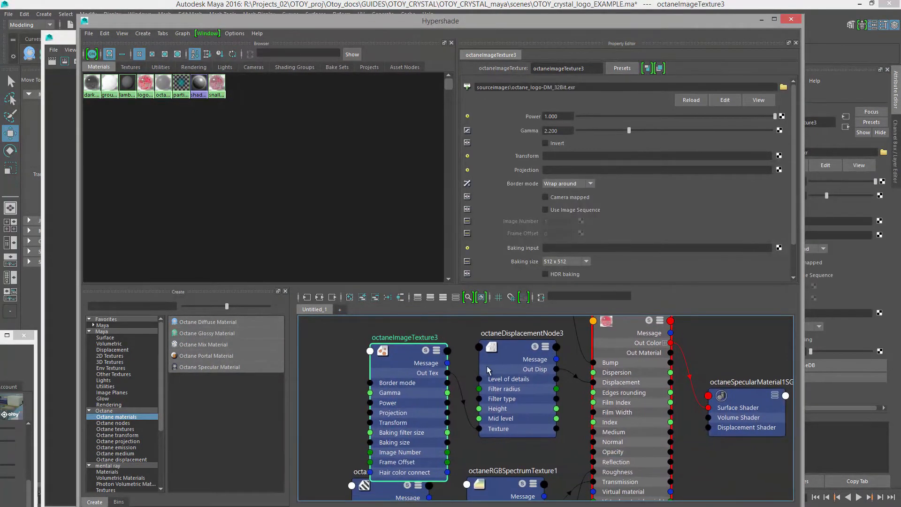
left_click_drag(417, 347, 417, 345)
middle_click_drag(491, 395, 413, 389, "alt")
Move octaneRGBSpectrumTexture1 below logoSpecular_mat and group the dirt, mix and float texture nodes beside the material's Roughness input.
left_click(445, 480)
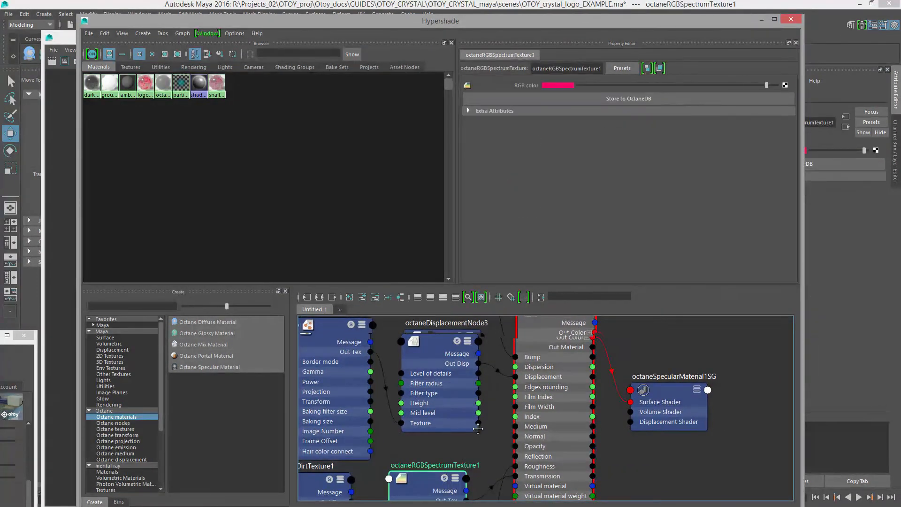
middle_click_drag(467, 456, 491, 398, "alt")
scroll(480, 423, "down", 5)
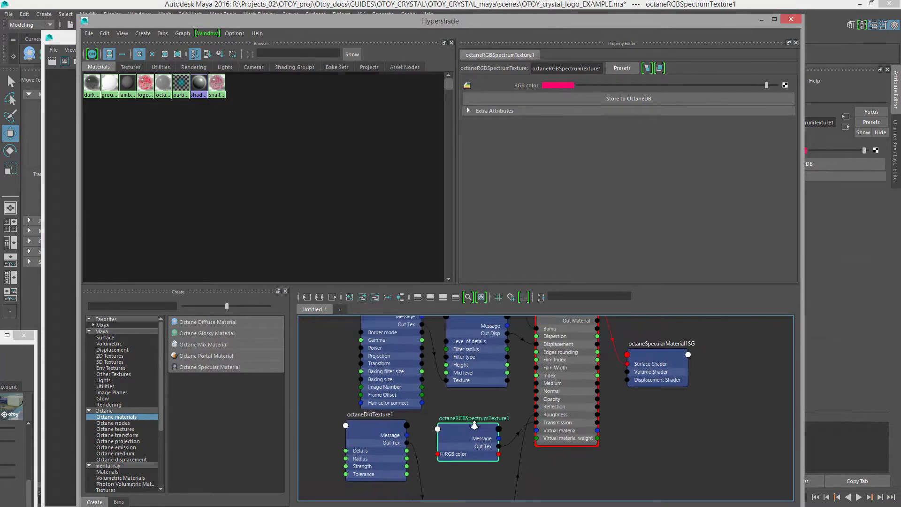
left_click_drag(488, 436, 538, 475)
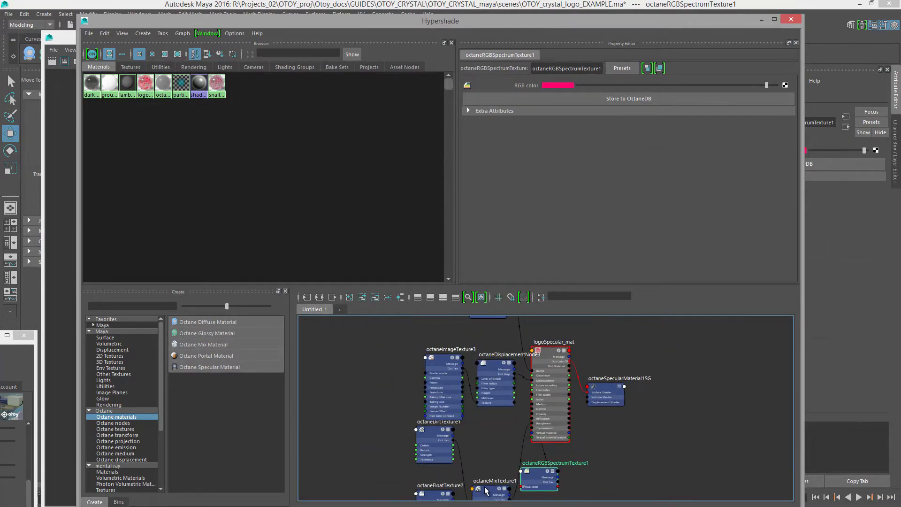
left_click_drag(485, 487, 484, 447)
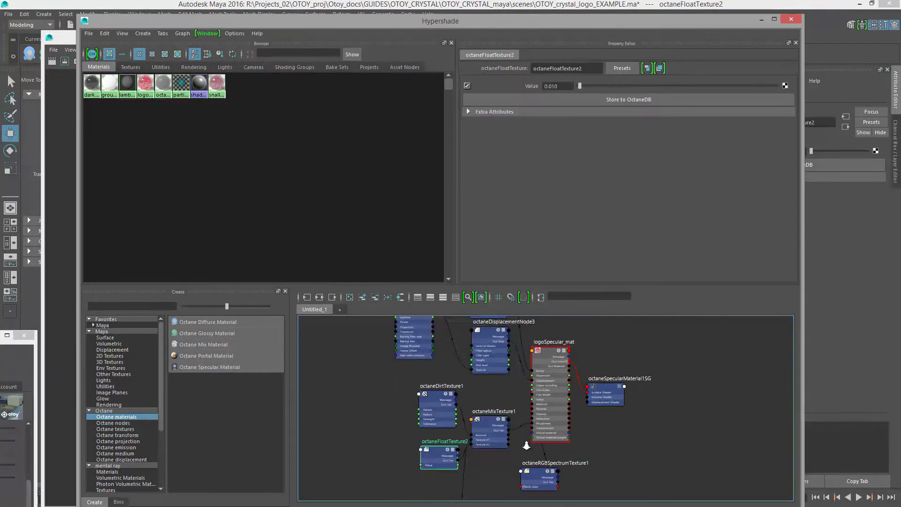
right_click_drag(525, 443, 603, 445, "alt")
middle_click_drag(604, 450, 583, 466, "alt")
Examine the mix texture driving Roughness, its dirt texture settings and the value of octaneFloatTexture2.
left_click(522, 435)
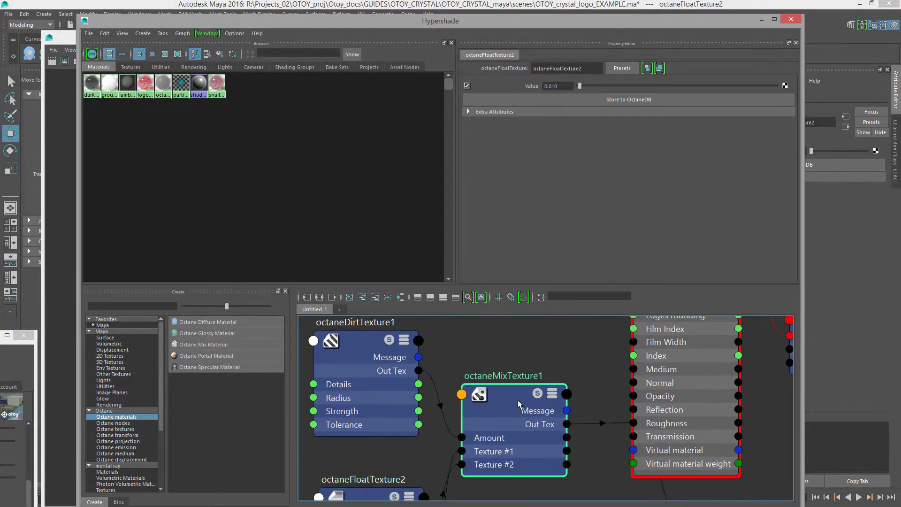
left_click(364, 364)
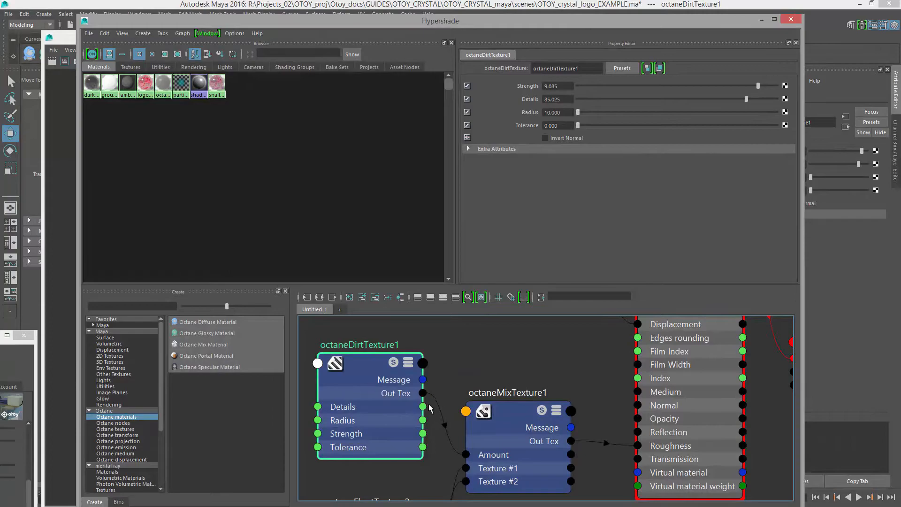
left_click(502, 431)
middle_click_drag(433, 492, 448, 368, "alt")
left_click_drag(395, 395, 394, 351)
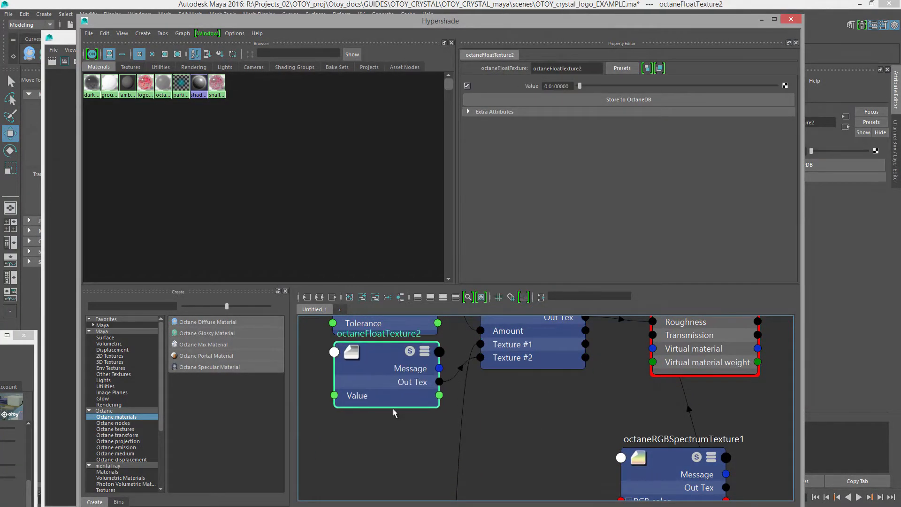
middle_click_drag(412, 401, 419, 445, "alt")
Stack octaneFloatTexture1 and octaneFloatTexture2 beneath octaneDirtTexture1, next to the mix texture they feed.
right_click_drag(470, 445, 328, 378, "alt")
middle_click_drag(403, 446, 384, 318, "alt")
left_click_drag(418, 439, 371, 329)
middle_click_drag(424, 372, 425, 470, "alt")
left_click_drag(426, 407, 414, 448)
left_click_drag(380, 419, 426, 409)
middle_click_drag(429, 412, 413, 439, "alt")
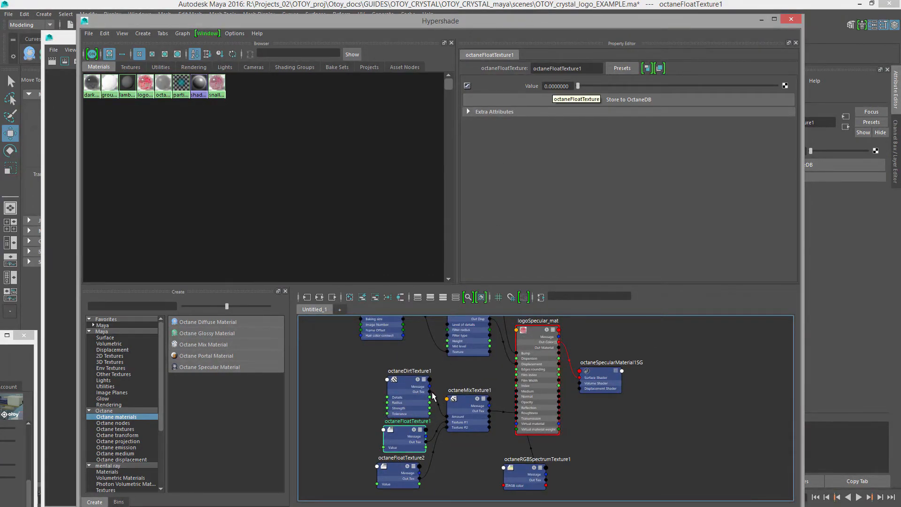
Review the value of octaneFloatTexture2, the inputs of octaneMixTexture1 and the parameters of octaneDirtTexture1.
left_click(405, 477)
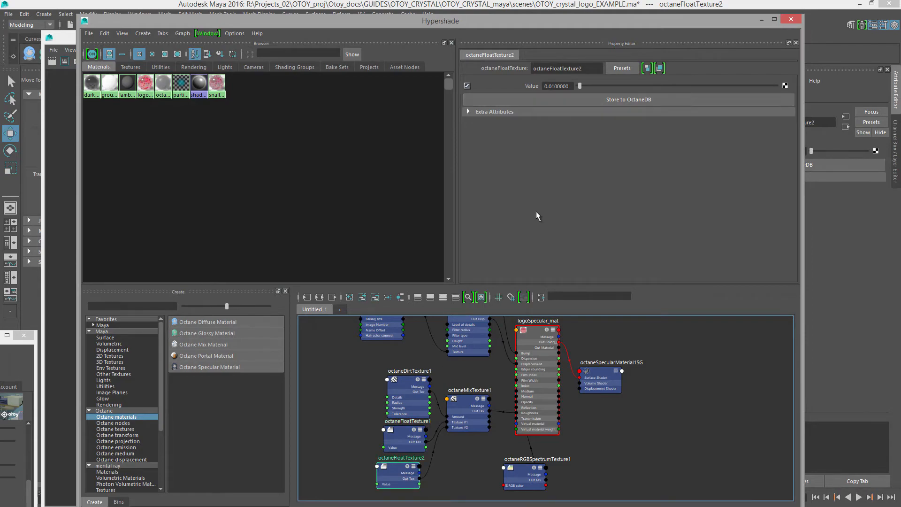
scroll(478, 400, "up", 5)
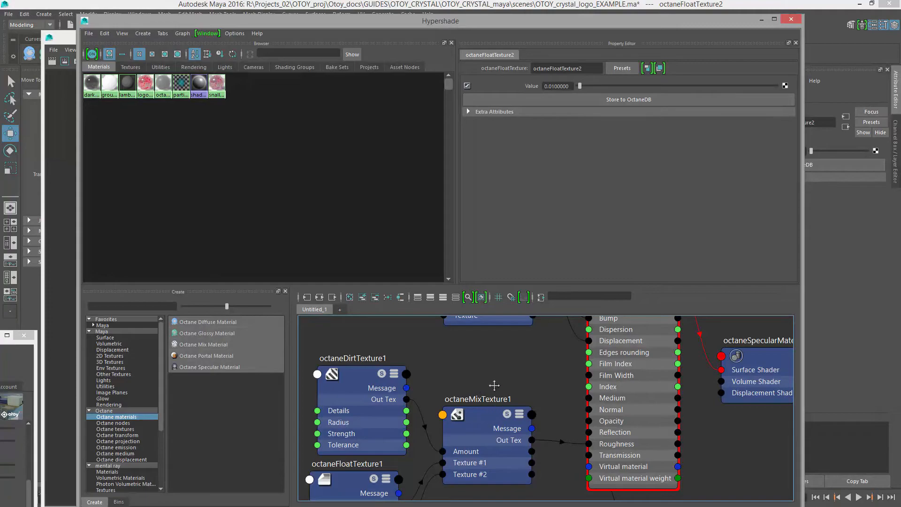
middle_click_drag(494, 394, 490, 365, "alt")
left_click(476, 391)
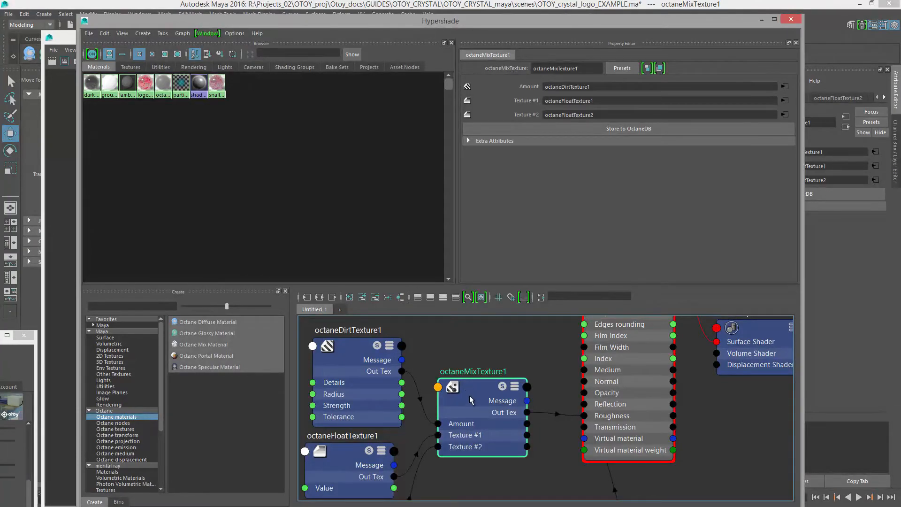
middle_click_drag(398, 351, 424, 348, "alt")
left_click(385, 352)
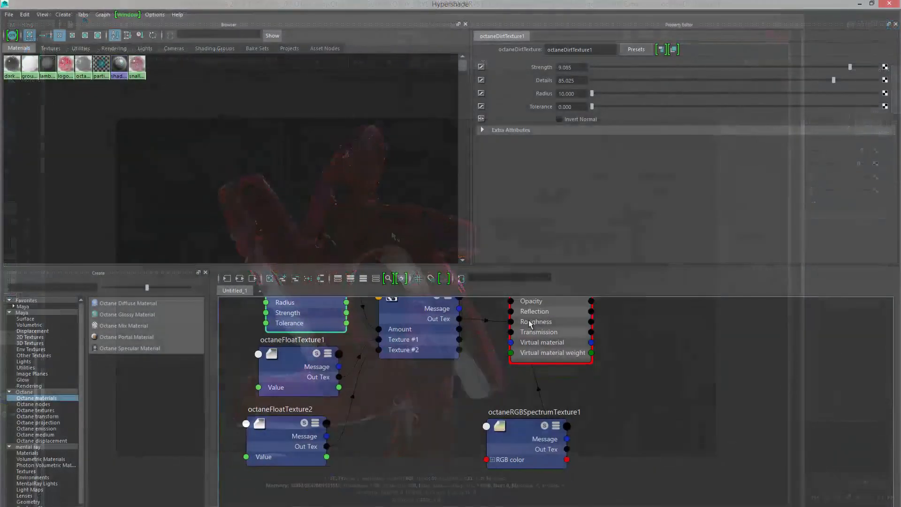
Position octaneRGBSpectrumTexture1 directly beneath octaneMixTexture1, beside the Transmission input of logoSpecular_mat.
left_click_drag(527, 440, 432, 393)
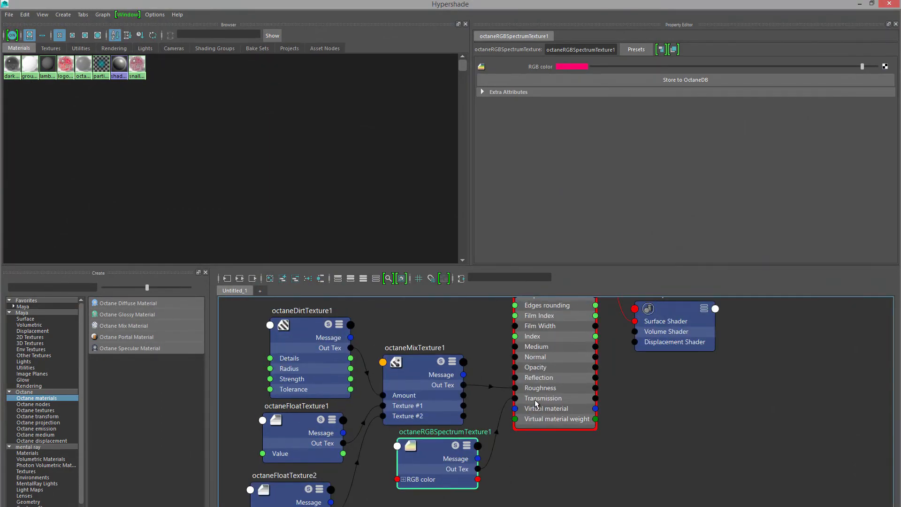
middle_click_drag(555, 392, 559, 495, "alt")
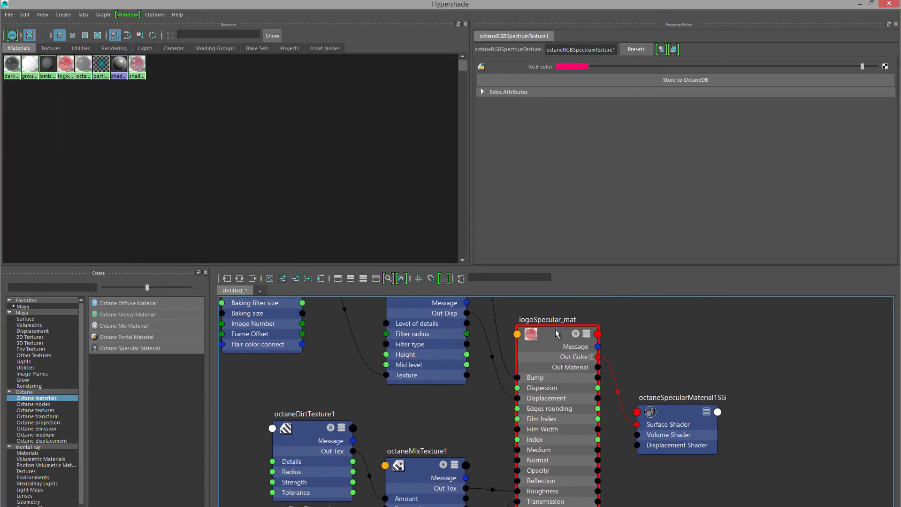
middle_click_drag(419, 432, 409, 381, "alt")
left_click(410, 381)
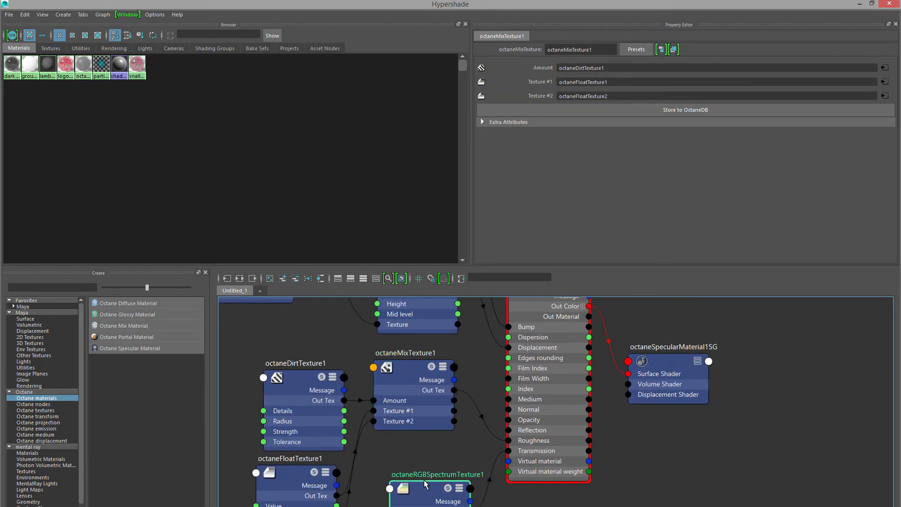
left_click_drag(427, 498, 411, 447)
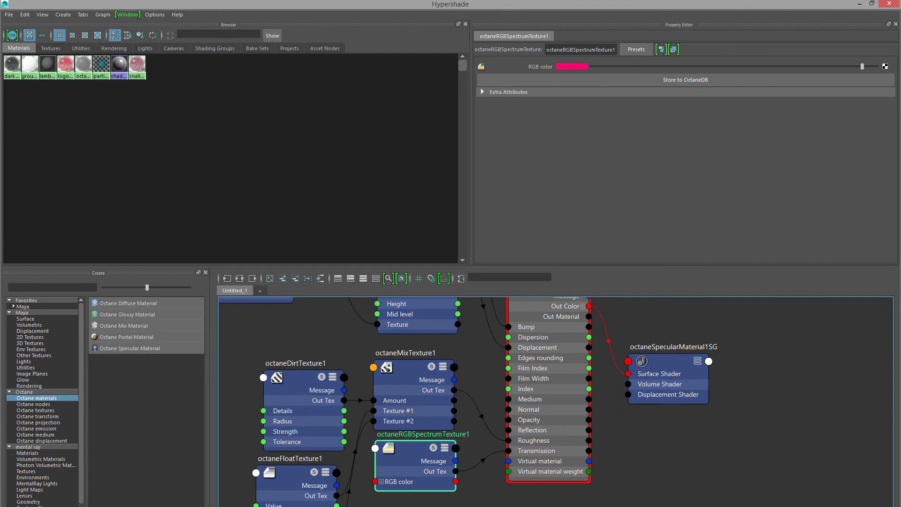
Bring up the Render View to check the crystal logo's transmission color, and move it away again.
left_click_drag(0, 43, 461, 76)
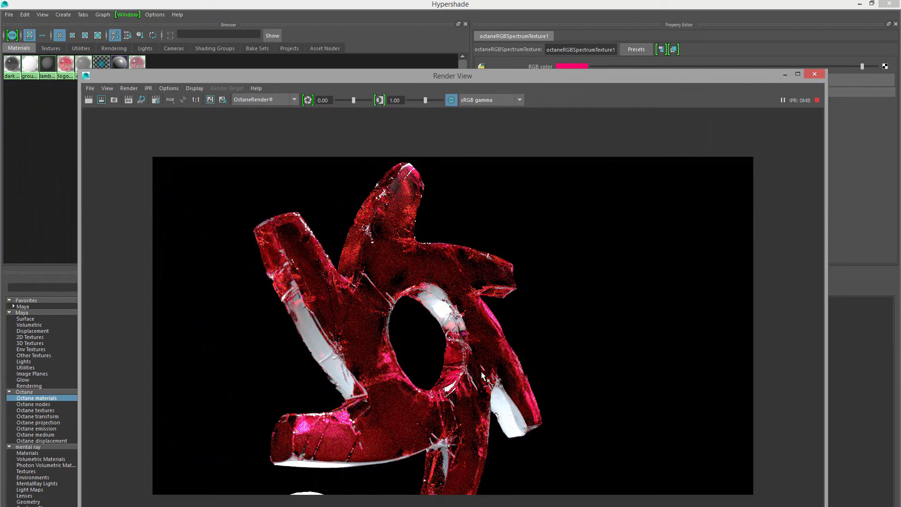
left_click_drag(587, 75, 0, 141)
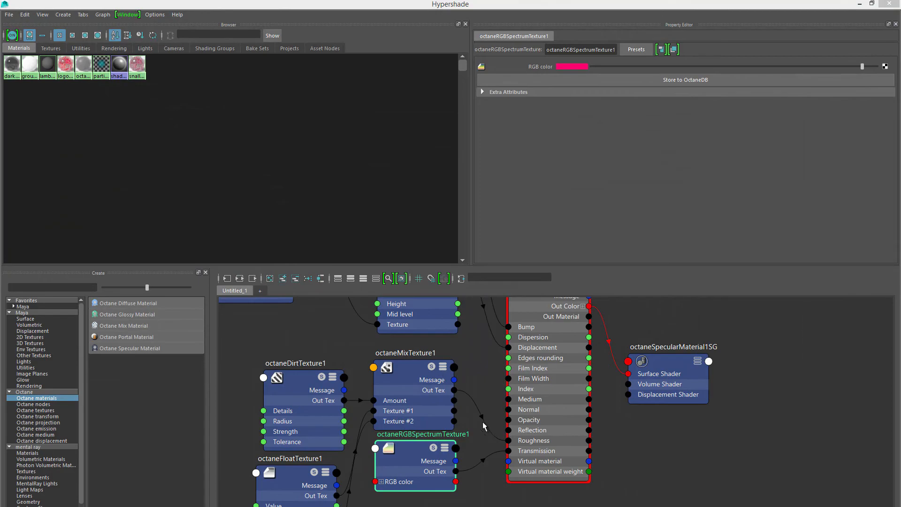
Move the Hypershade off the viewport and turn on the visibility of smallCrystals1.
left_click_drag(398, 5, 486, 421)
left_click(103, 195)
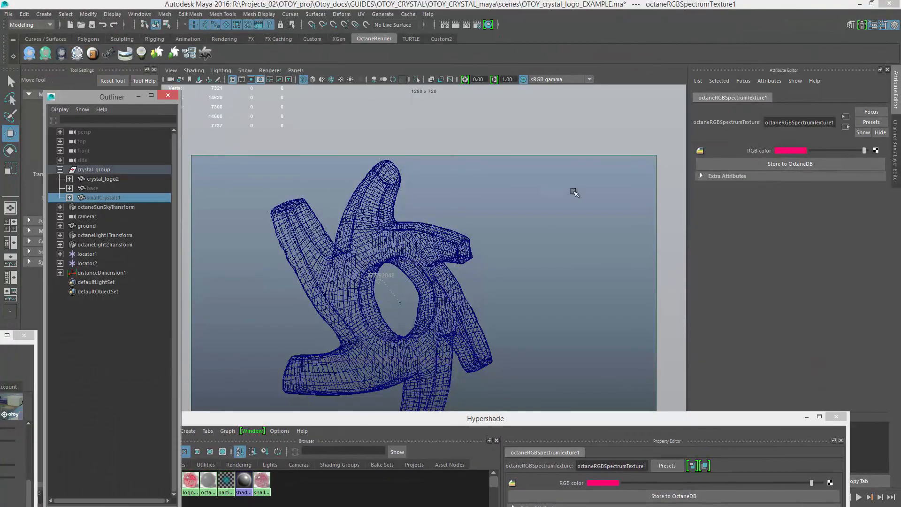
left_click(896, 141)
left_click(869, 174)
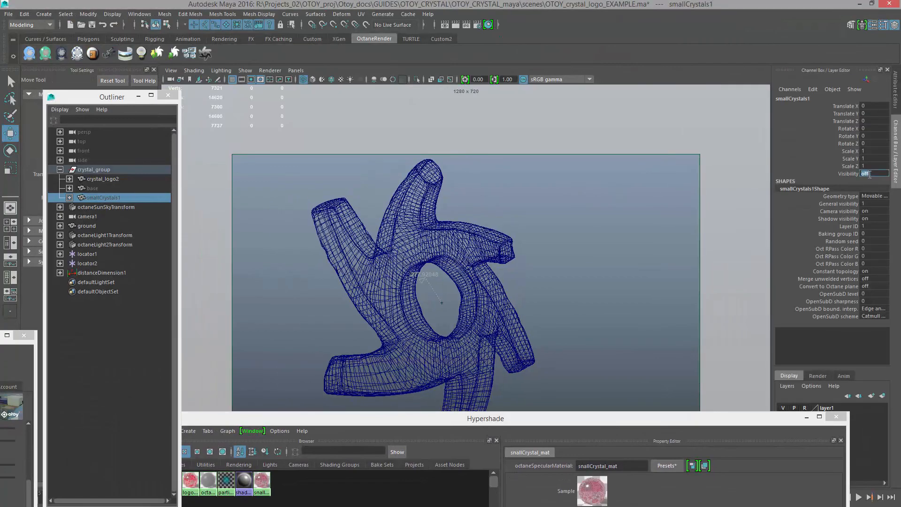
type("1")
key("Return")
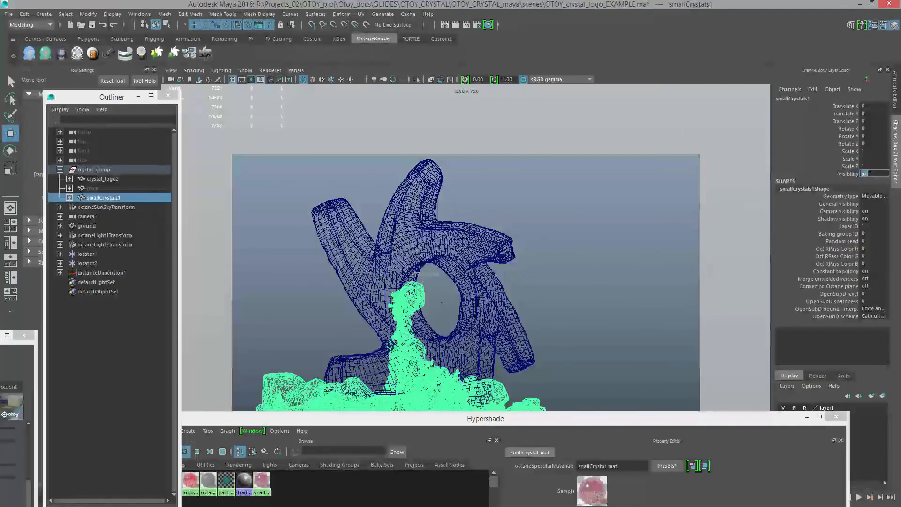
Turn on the visibility of the base object in crystal_group.
left_click(99, 188)
left_click(871, 174)
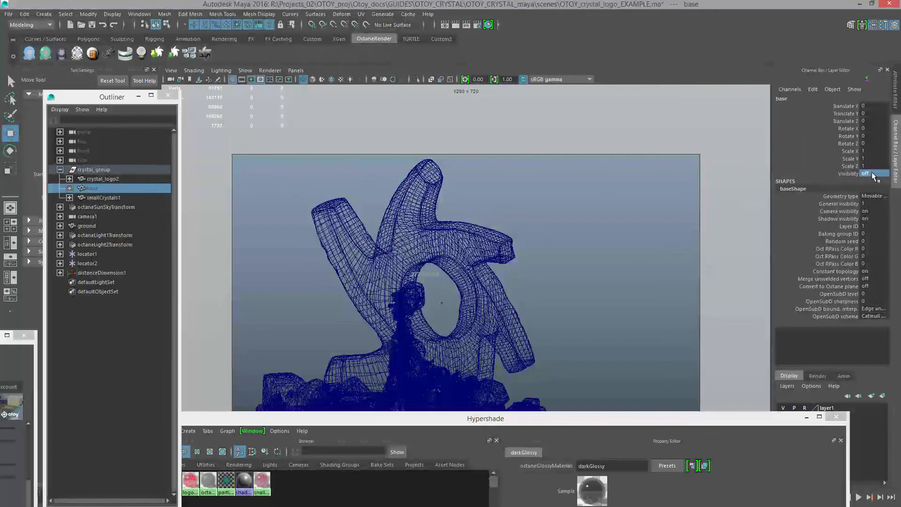
type("1")
key("Return")
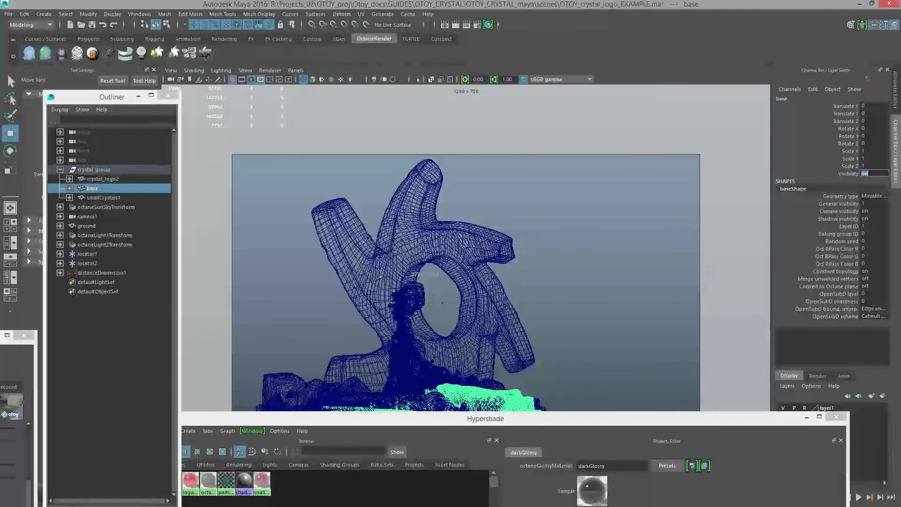